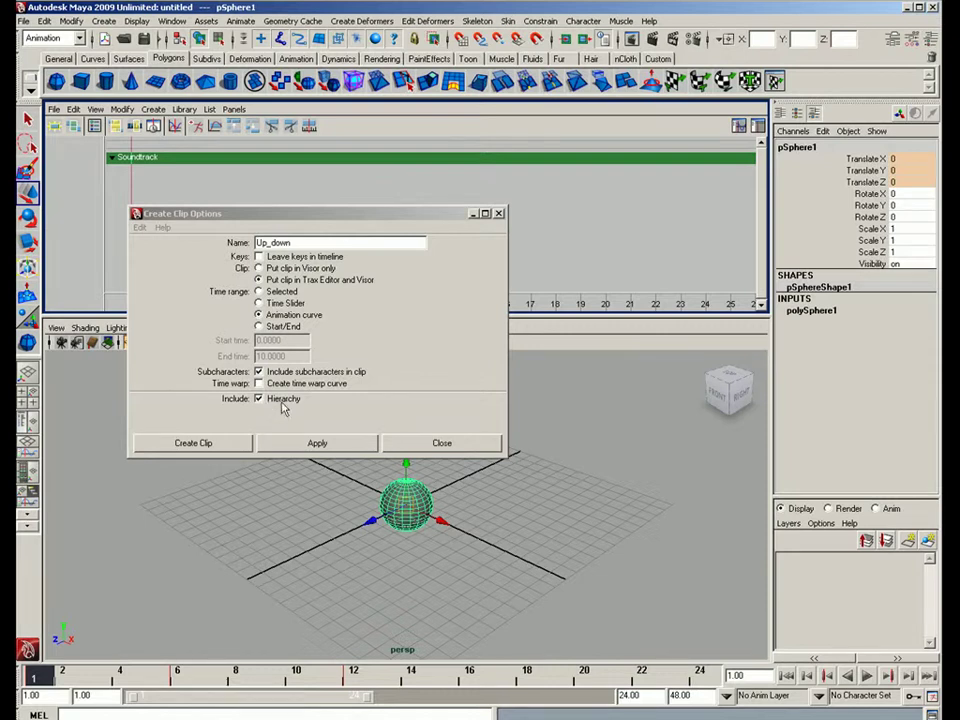
- Create the Up_down clip from the sphere's animation and select it in the Trax Editor
click(193, 444)
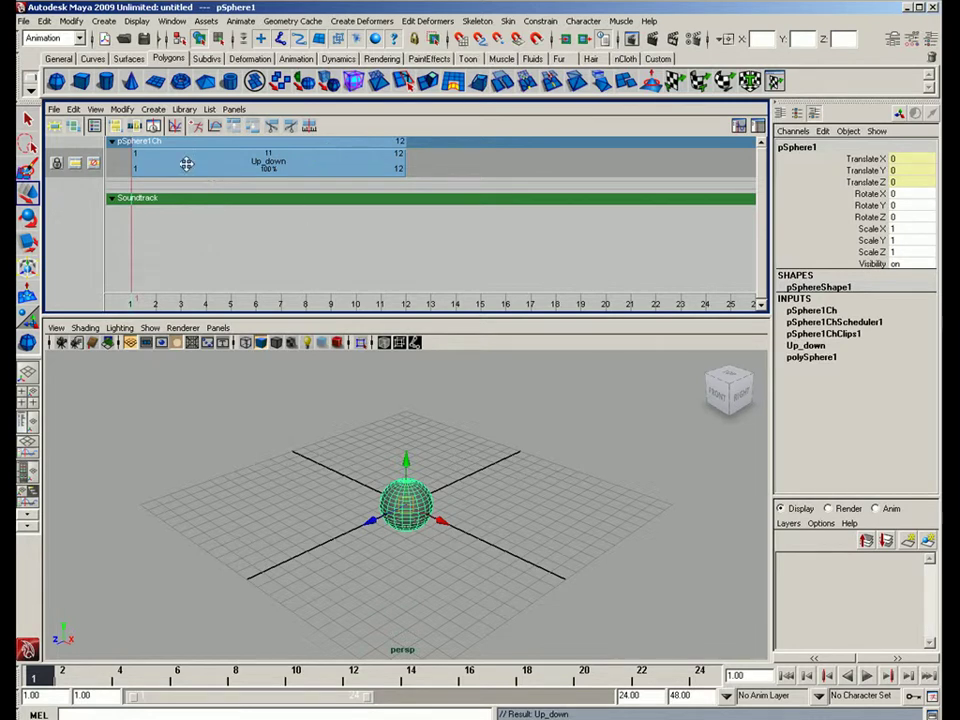
click(305, 166)
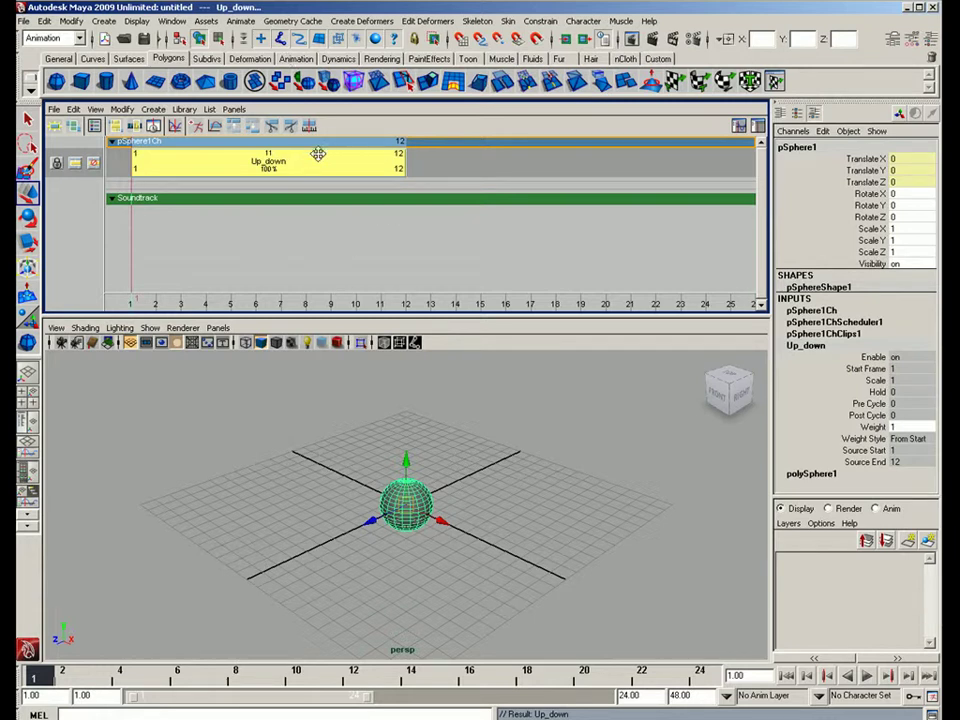
- Move the Up_down clip to start at frame 7 (frames 7–18), keeping its name Up_down
drag(317, 165, 463, 167)
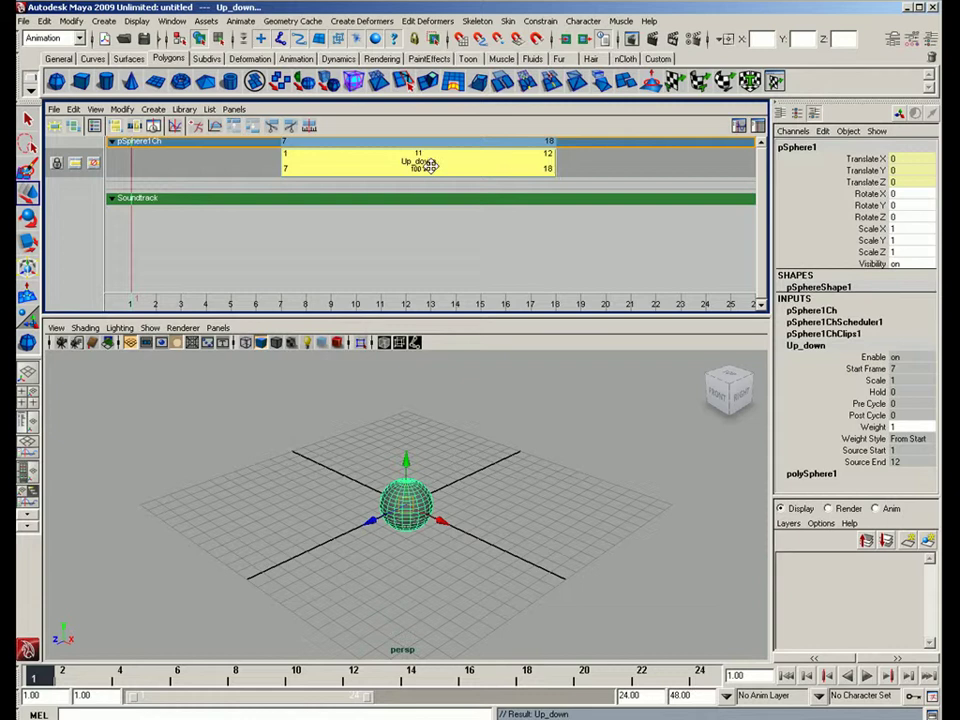
double_click(418, 162)
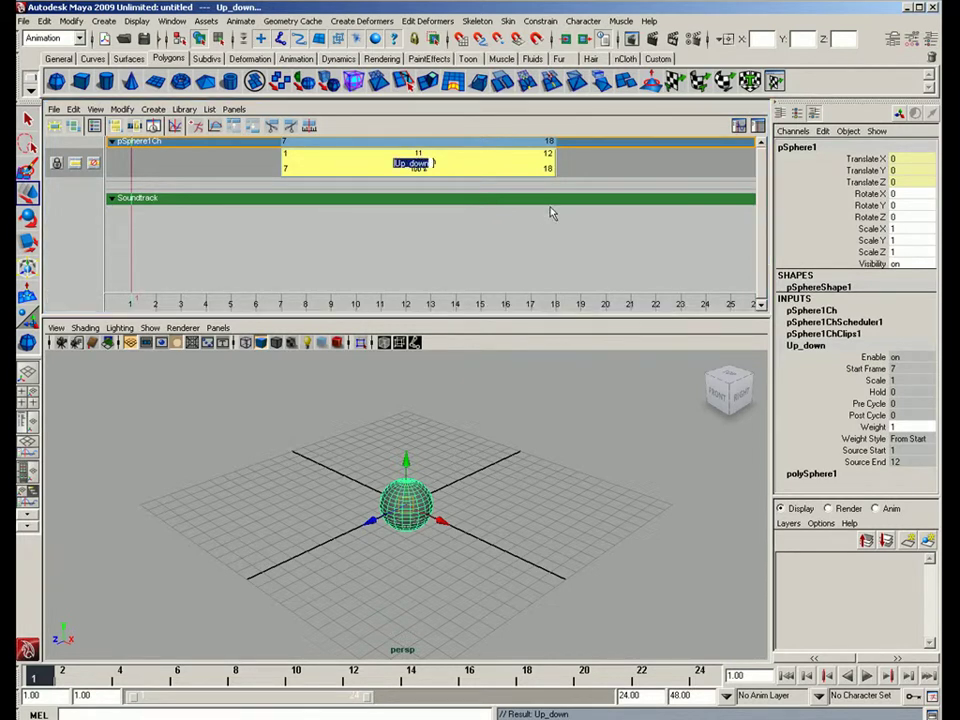
click(489, 164)
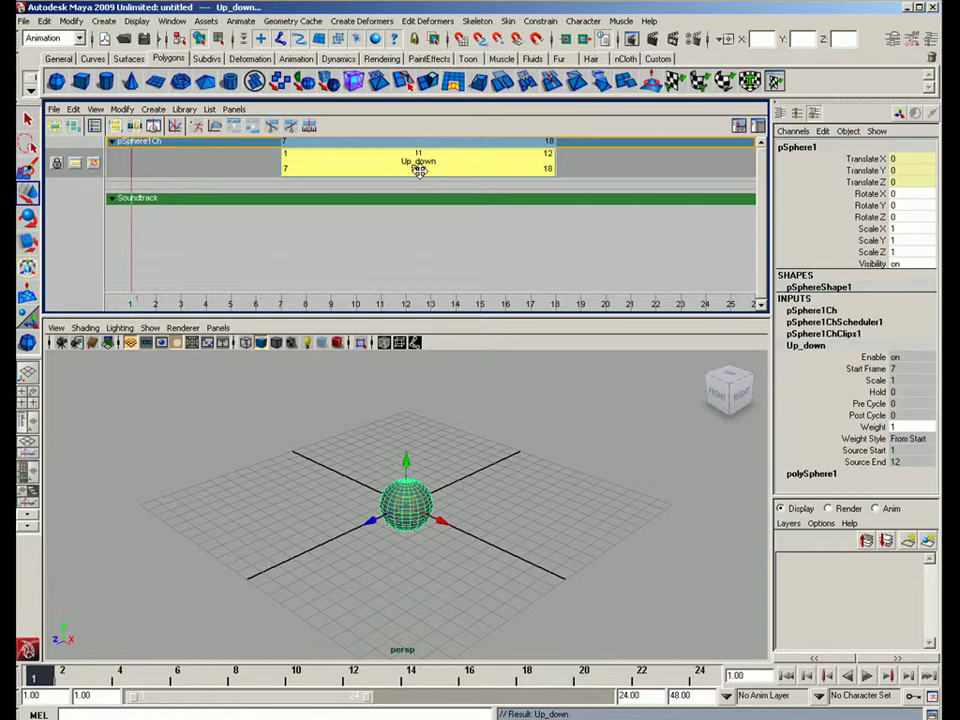
- Zoom out the Trax timeline and copy the Up_down clip with Edit > Copy
scroll(418, 170, down, 5)
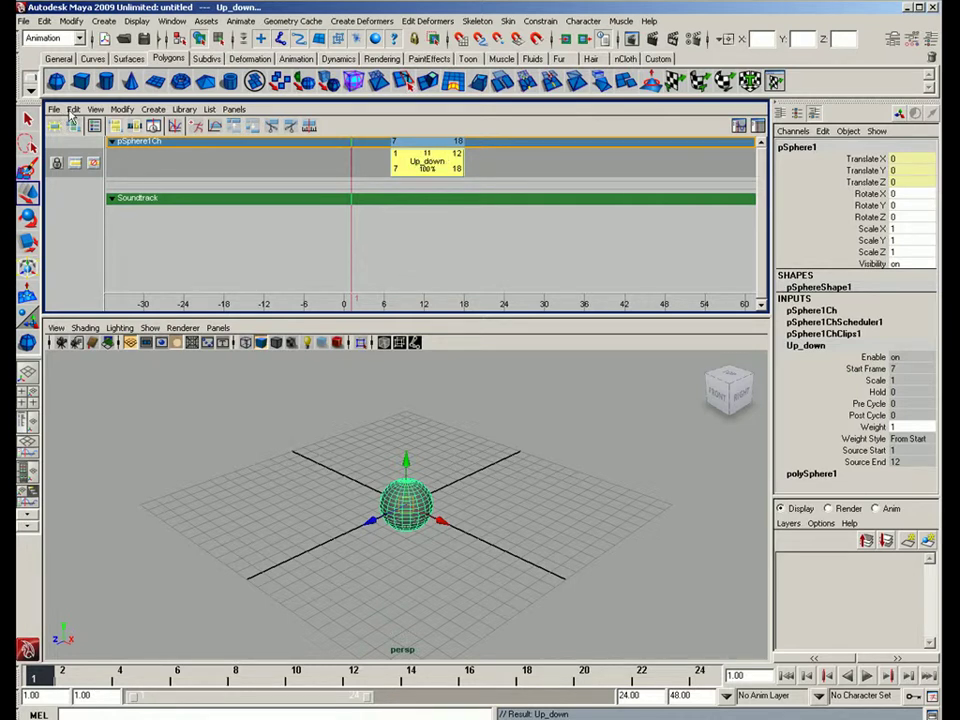
click(73, 109)
click(88, 180)
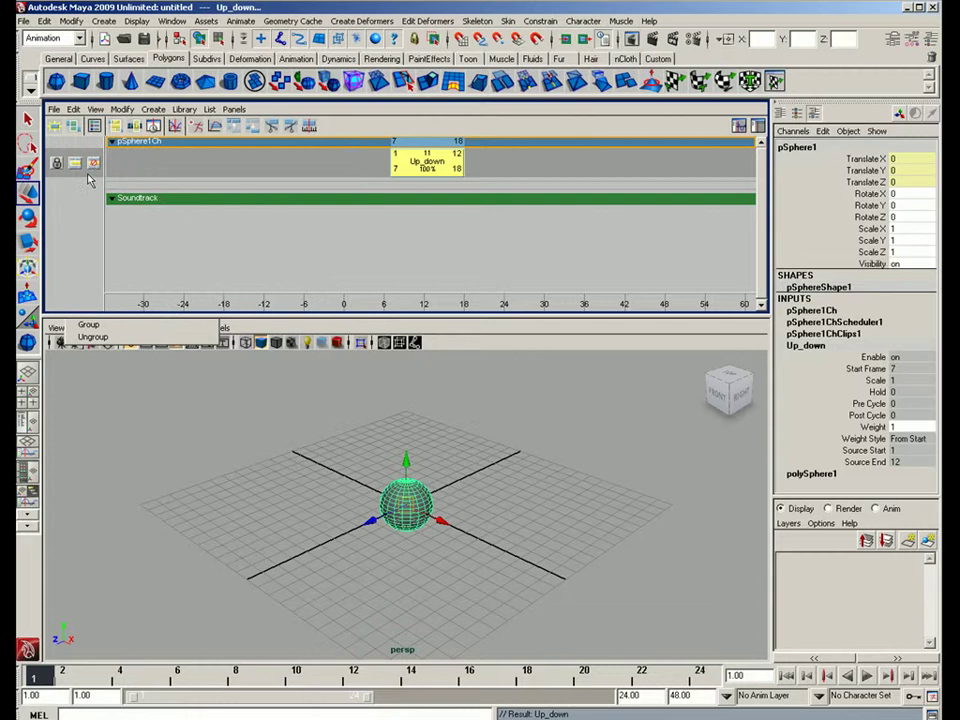
click(73, 110)
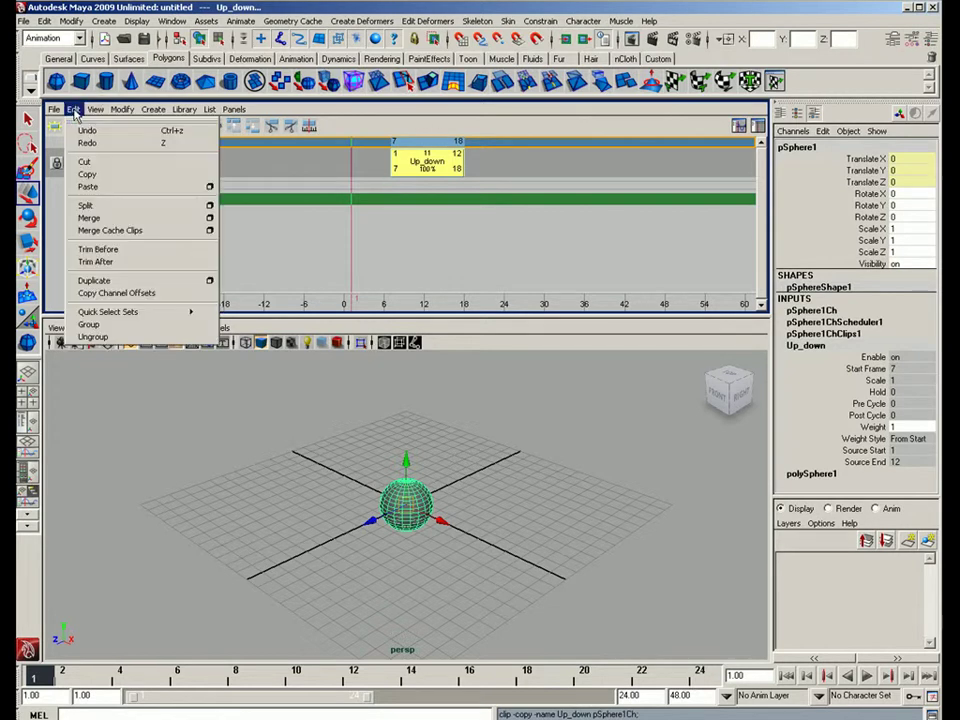
click(550, 130)
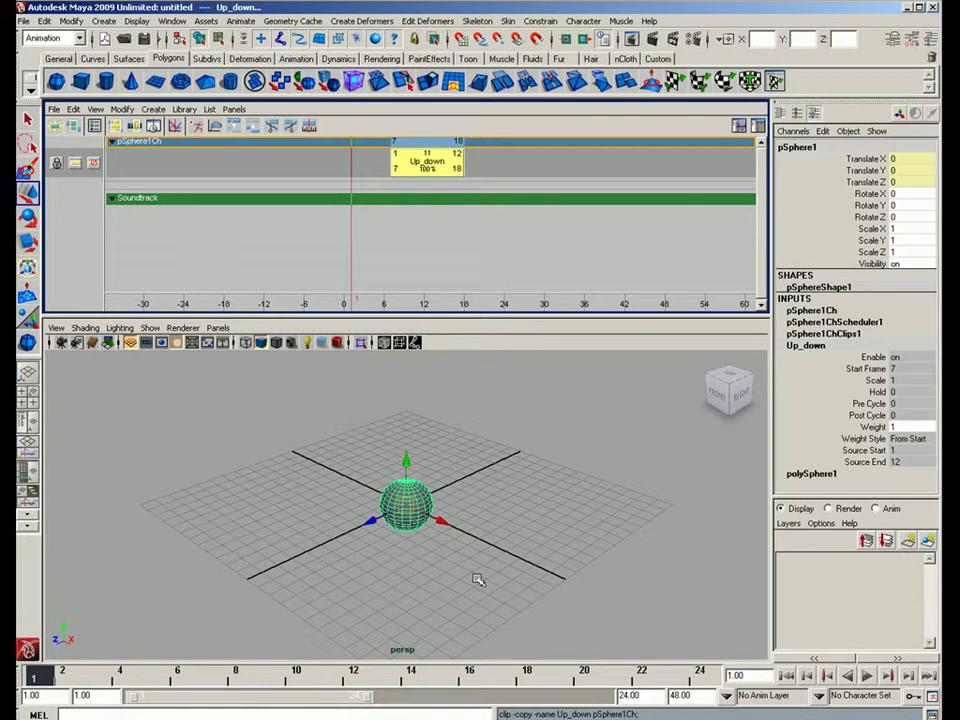
- Key the sphere's Translate X at 0 on frame 1 using Key Selected
click(873, 160)
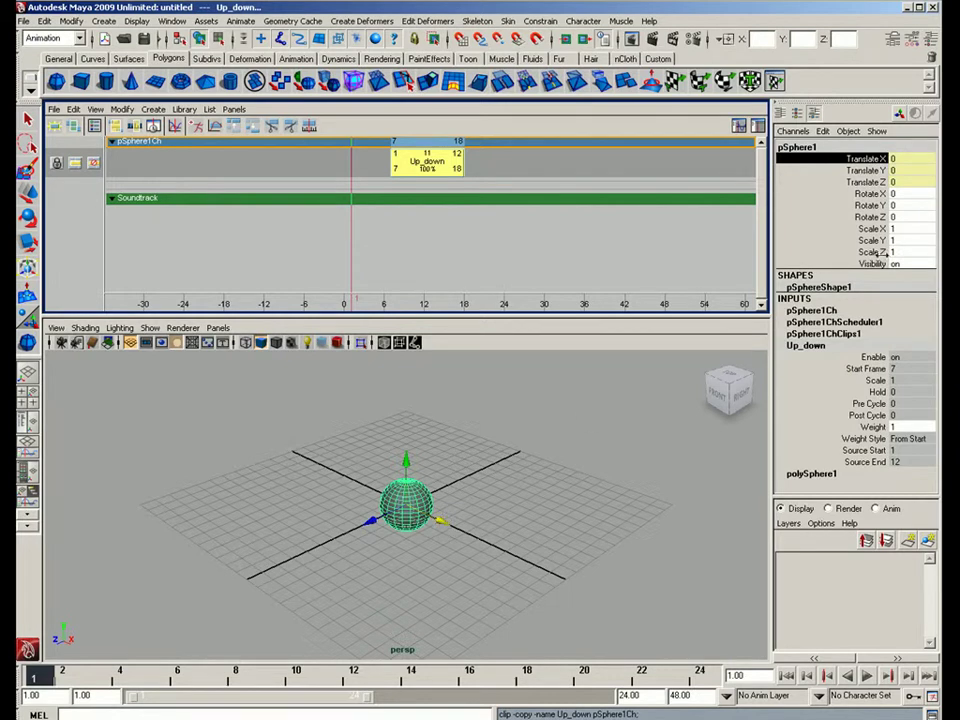
right_click(851, 162)
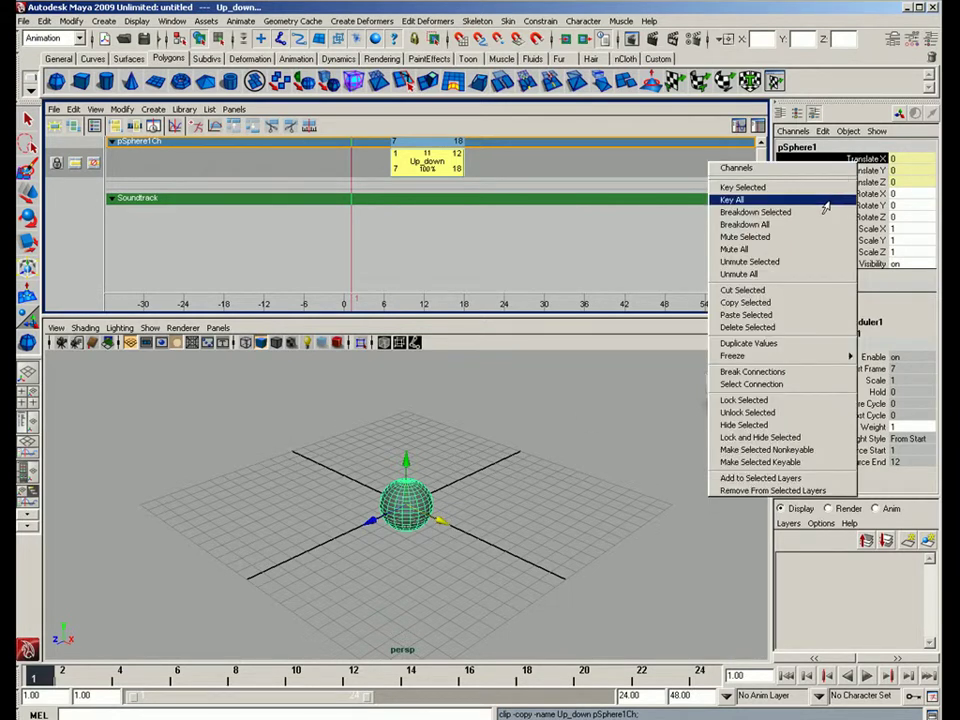
click(826, 188)
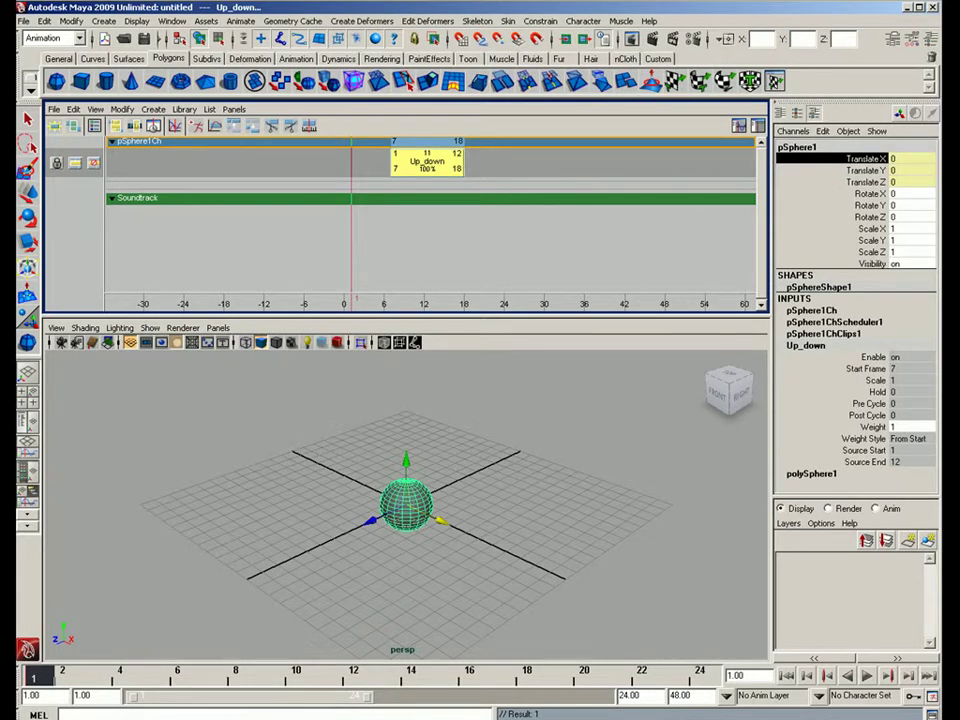
- At frame 12, move the sphere to Translate X 10.72, key it, and play back
click(356, 680)
mouse_move(358, 686)
mouse_down()
mouse_move(615, 686)
mouse_move(215, 686)
mouse_move(354, 682)
mouse_up()
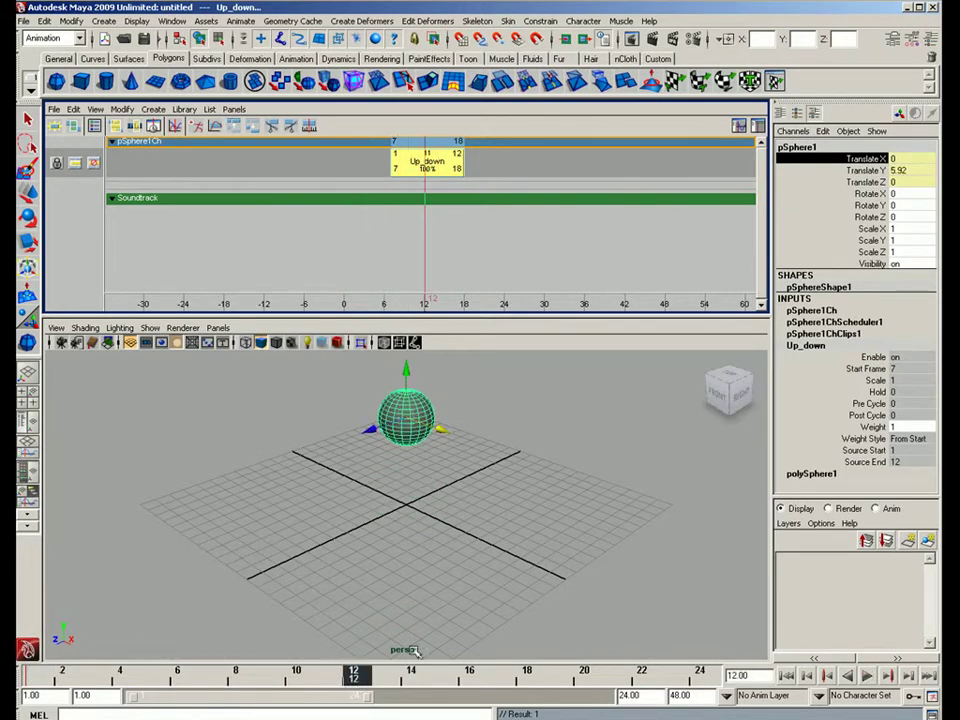
drag(441, 431, 588, 516)
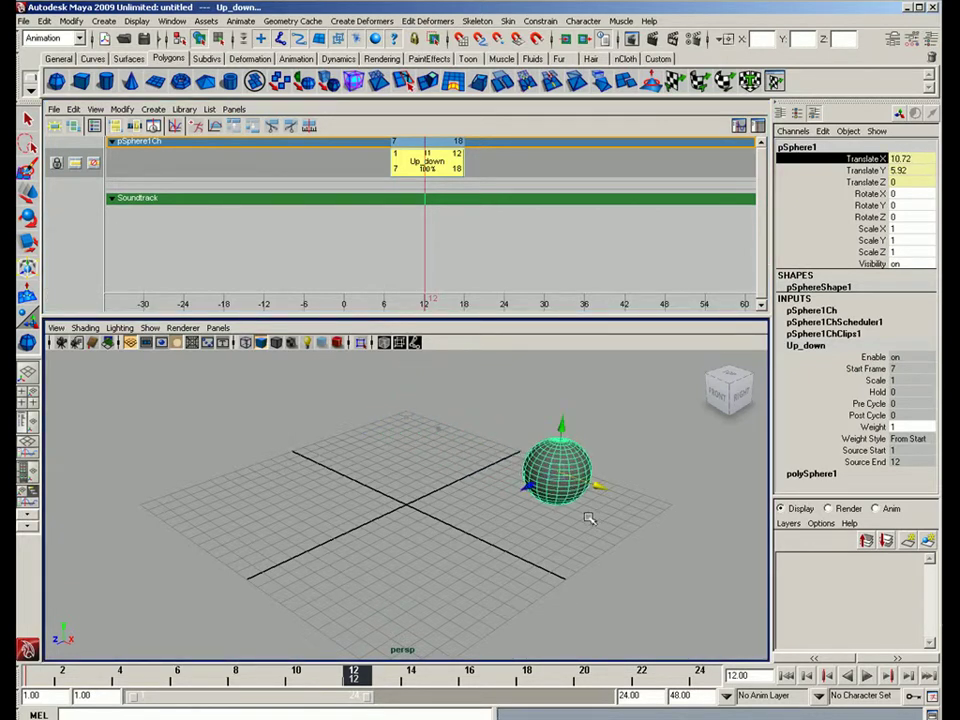
right_click(870, 163)
click(839, 191)
drag(451, 630, 50, 634)
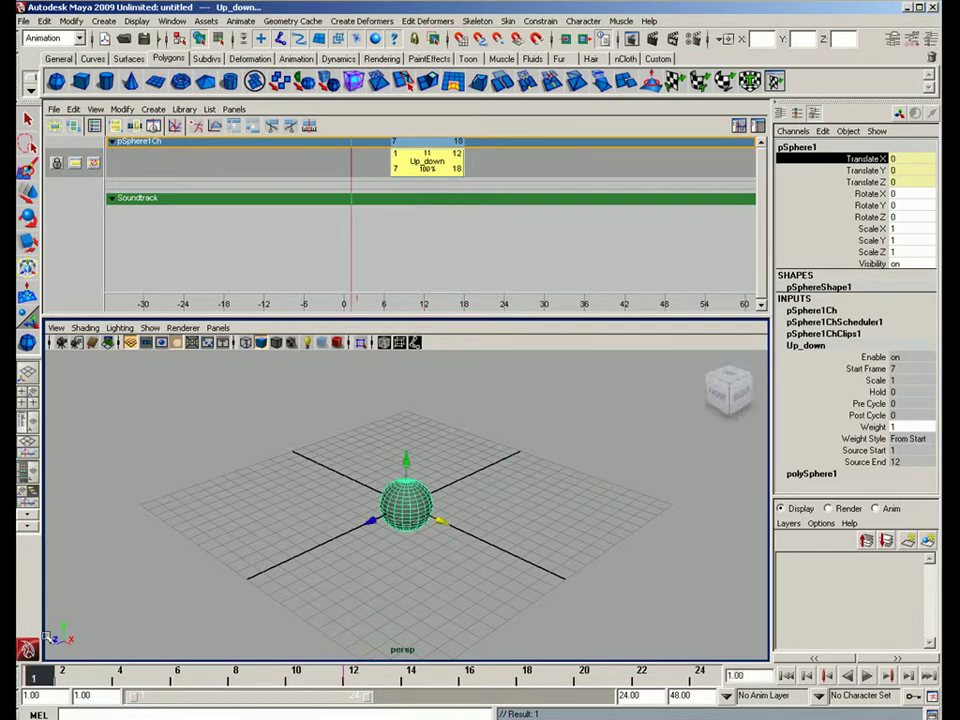
key(alt+v)
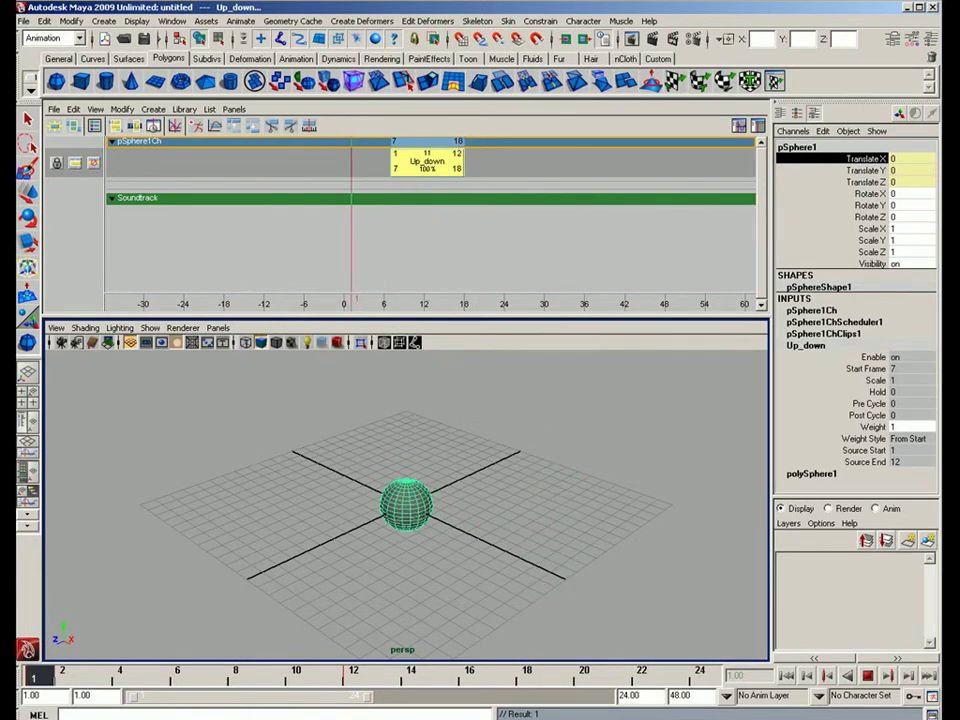
key(alt+v)
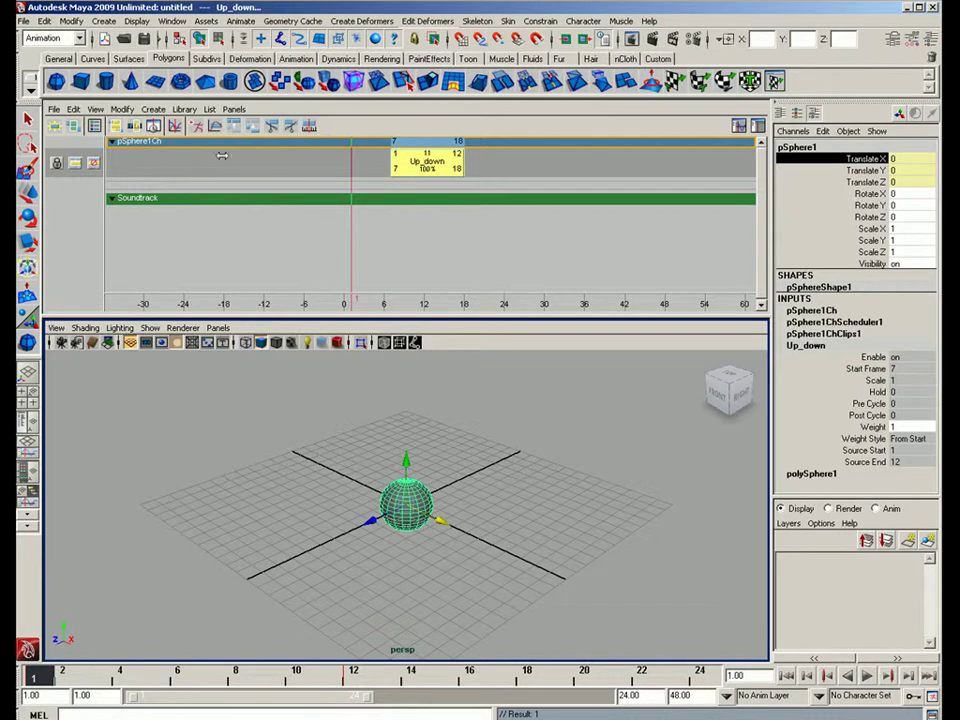
- Create a new animation clip named Forward spanning frames 1–12
click(153, 109)
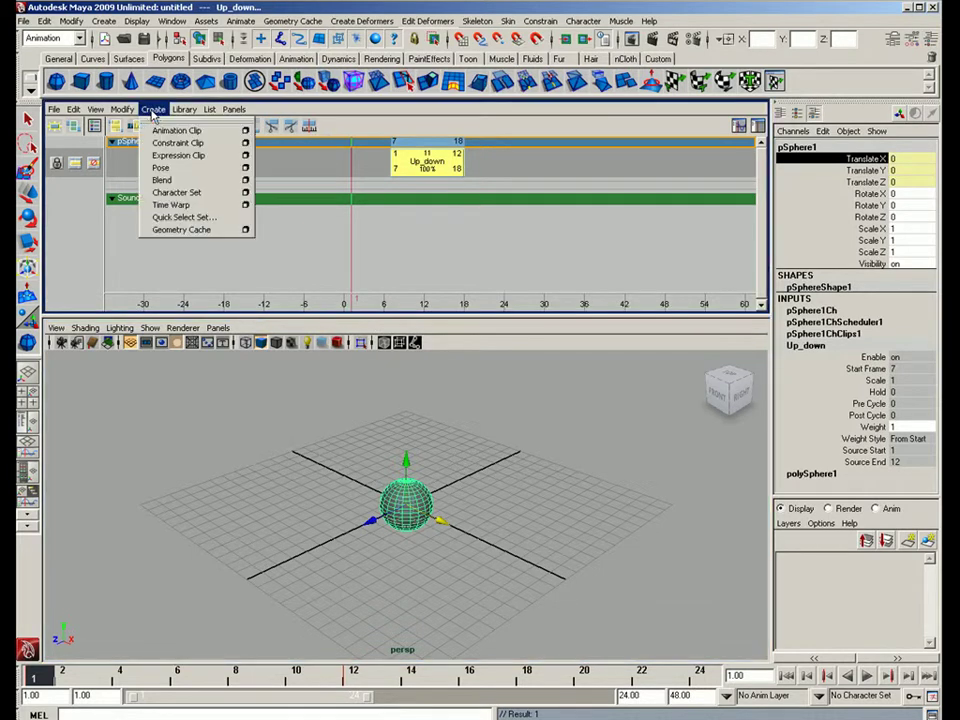
click(246, 131)
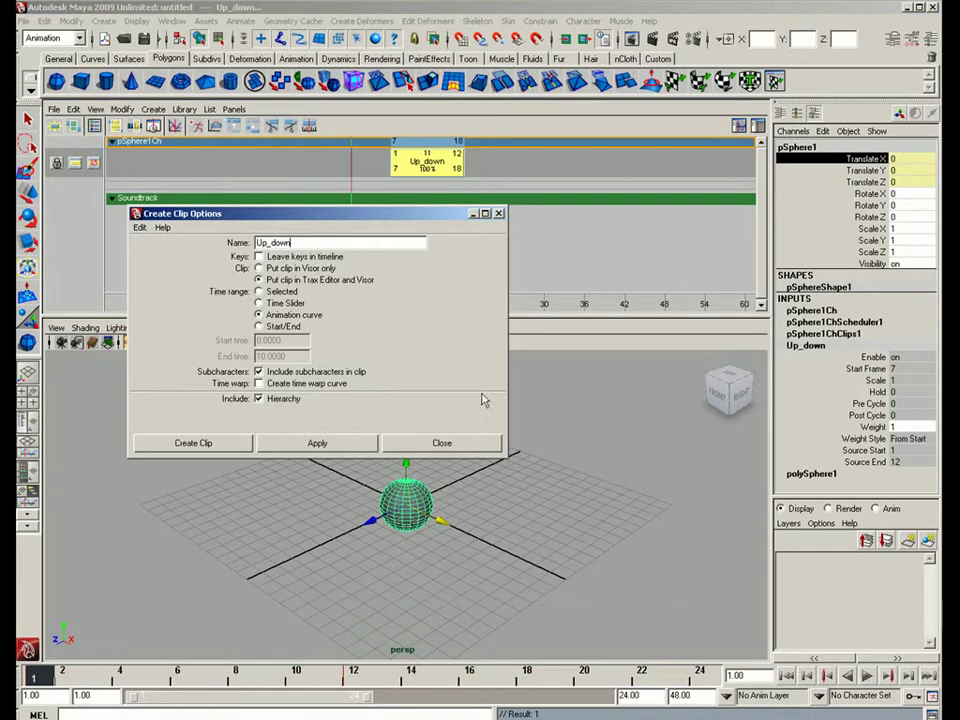
double_click(296, 242)
text(Forward)
click(197, 444)
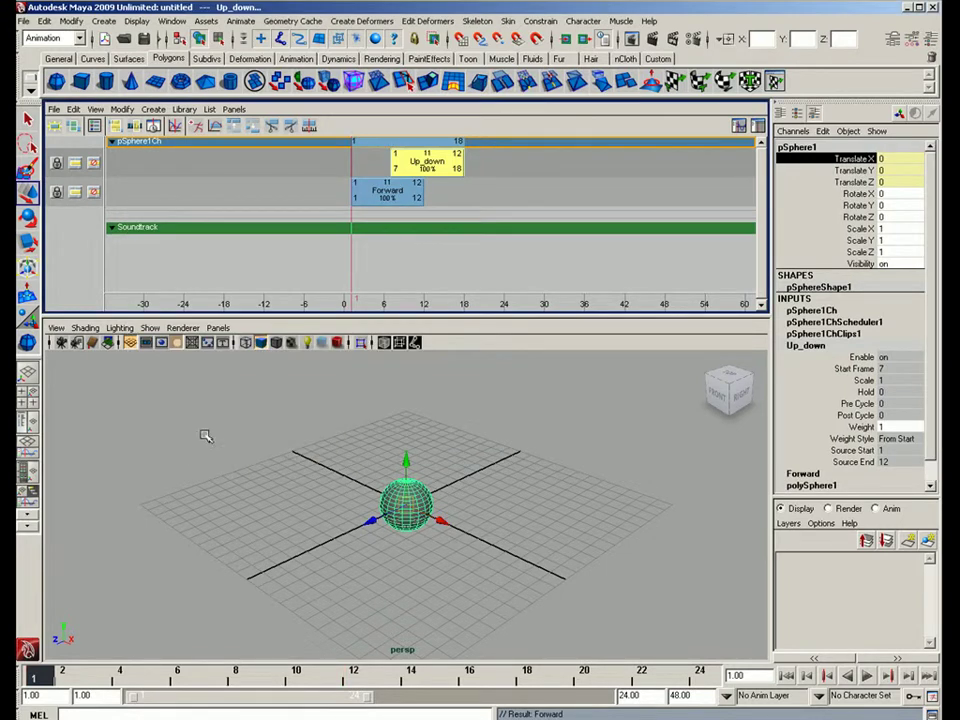
- Move the Up_down clip back to start at frame 1 and preview the combined clips
drag(58, 680, 34, 677)
drag(422, 163, 383, 163)
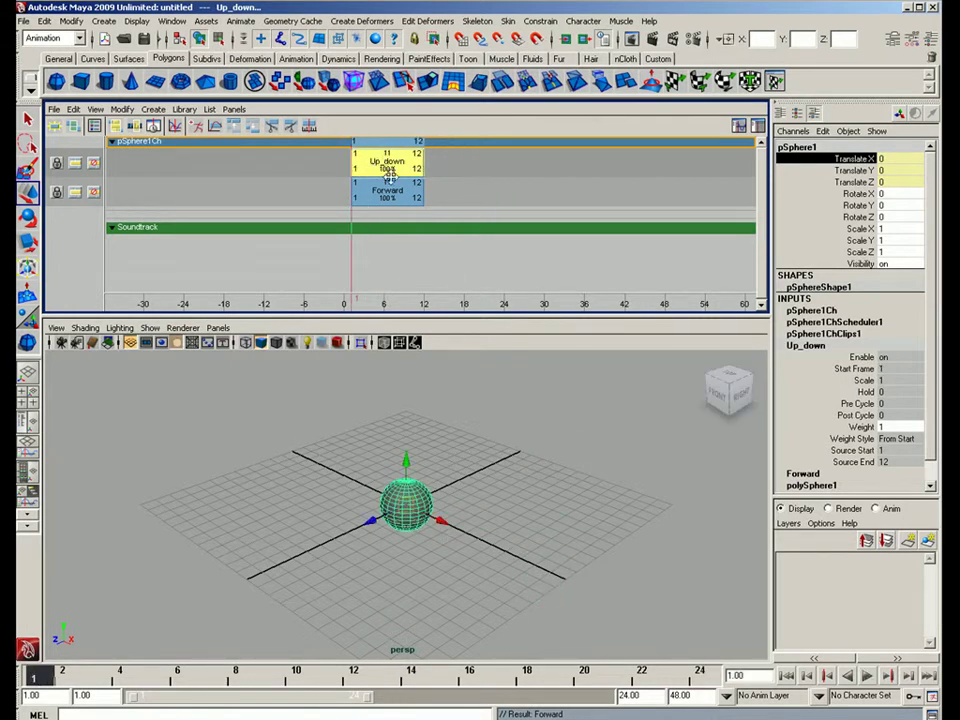
click(867, 676)
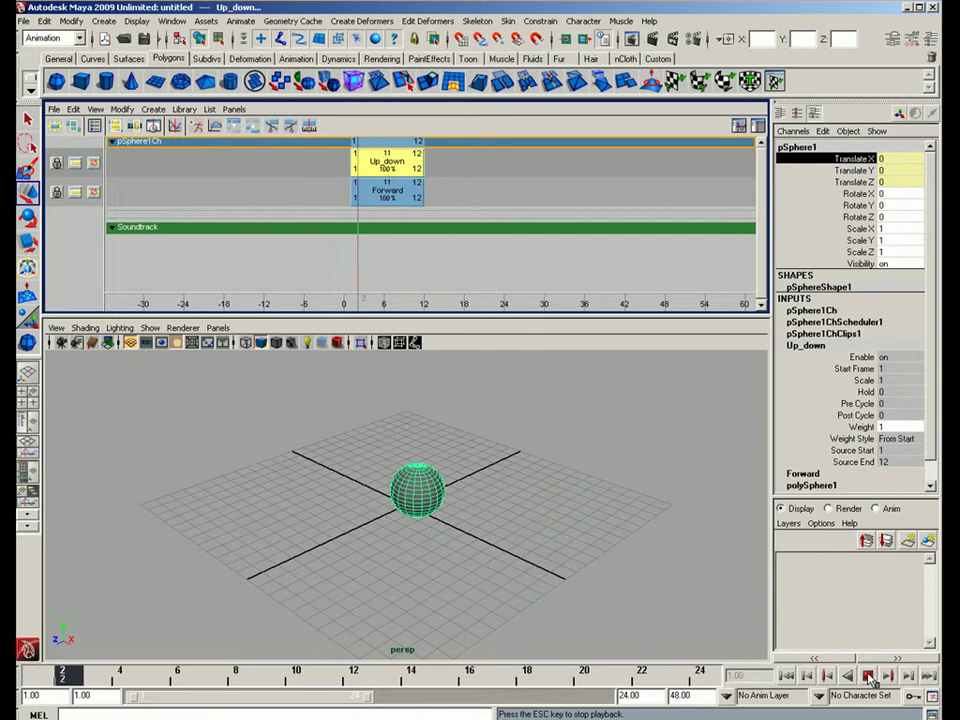
click(868, 676)
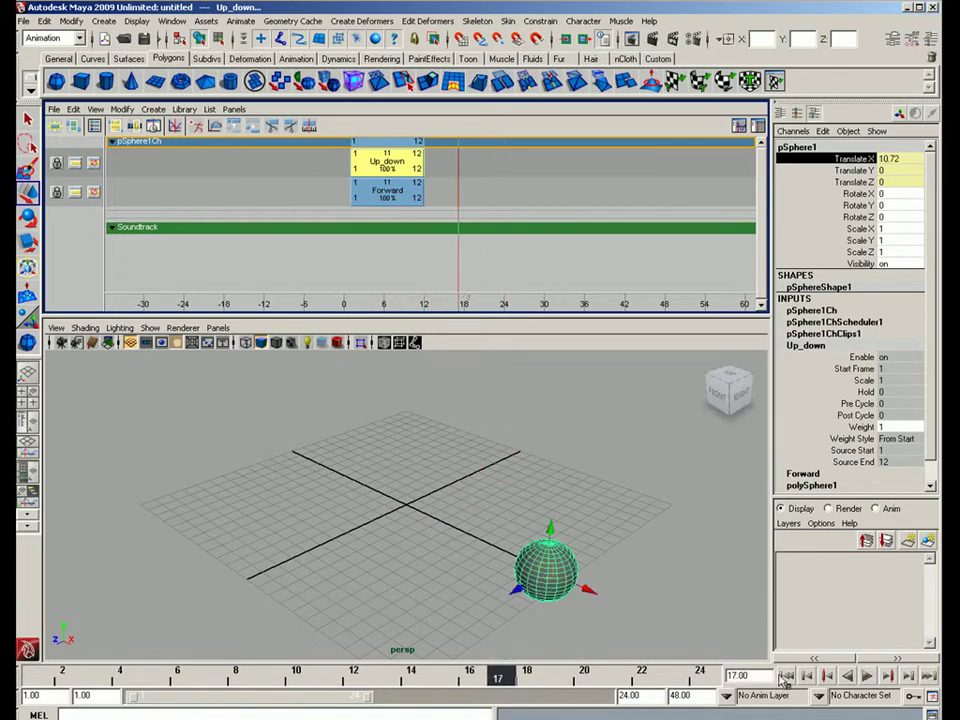
key(alt+shift+v)
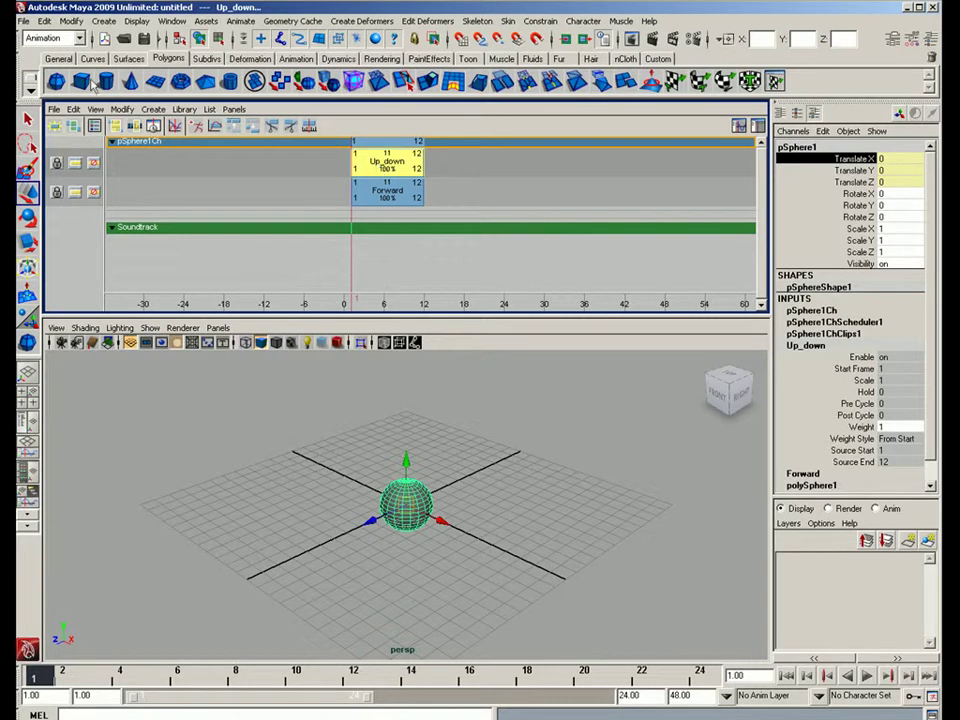
- Copy and paste the Up_down clip, then set the current time to frame 14
click(73, 112)
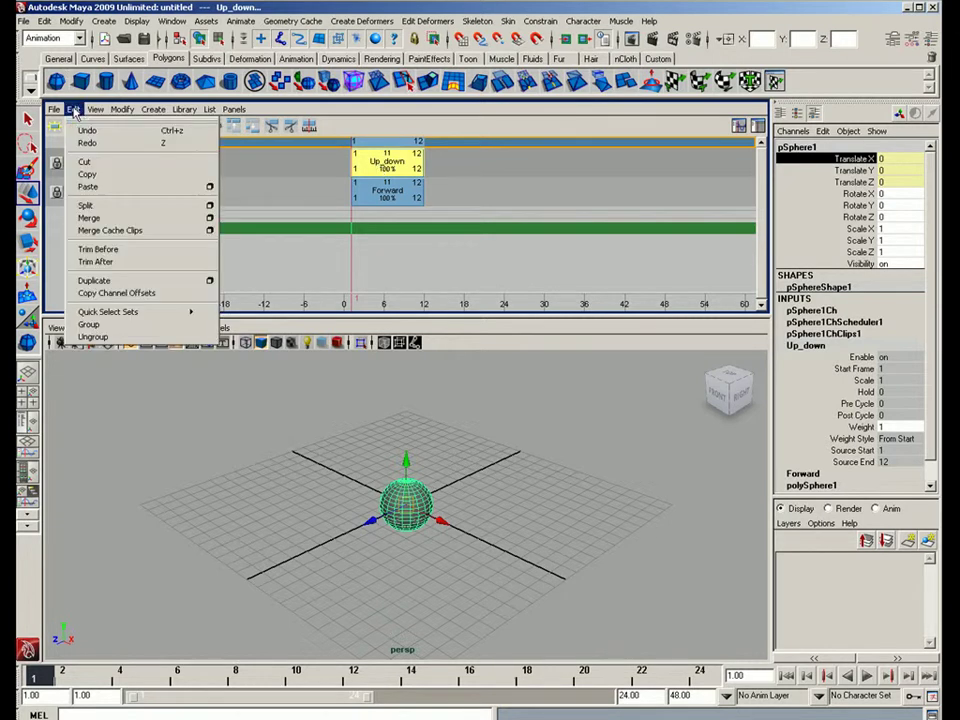
click(88, 177)
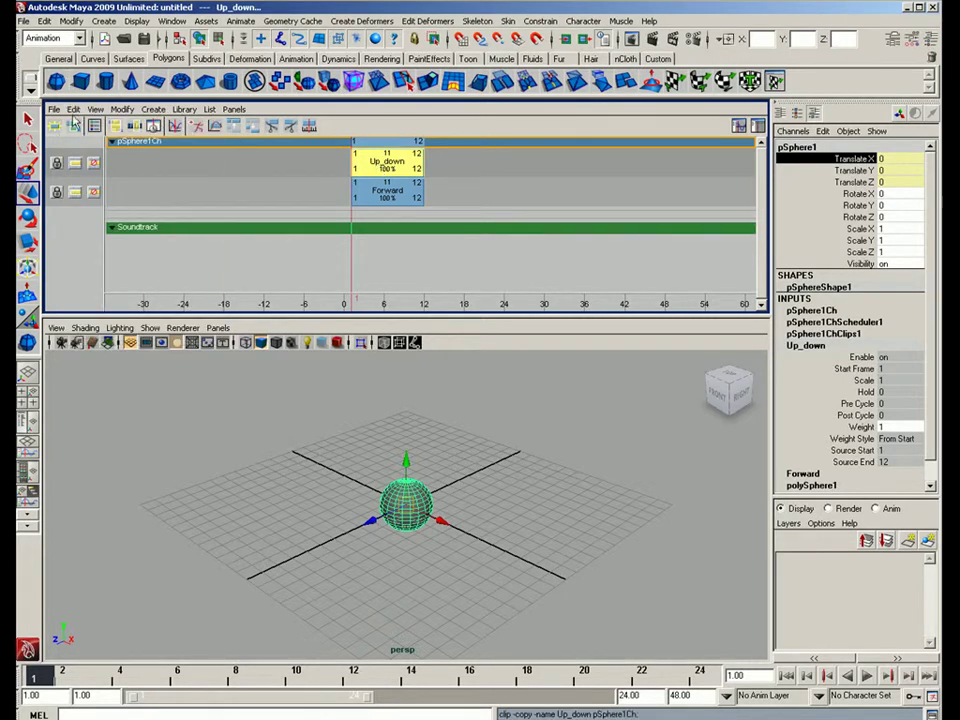
click(73, 110)
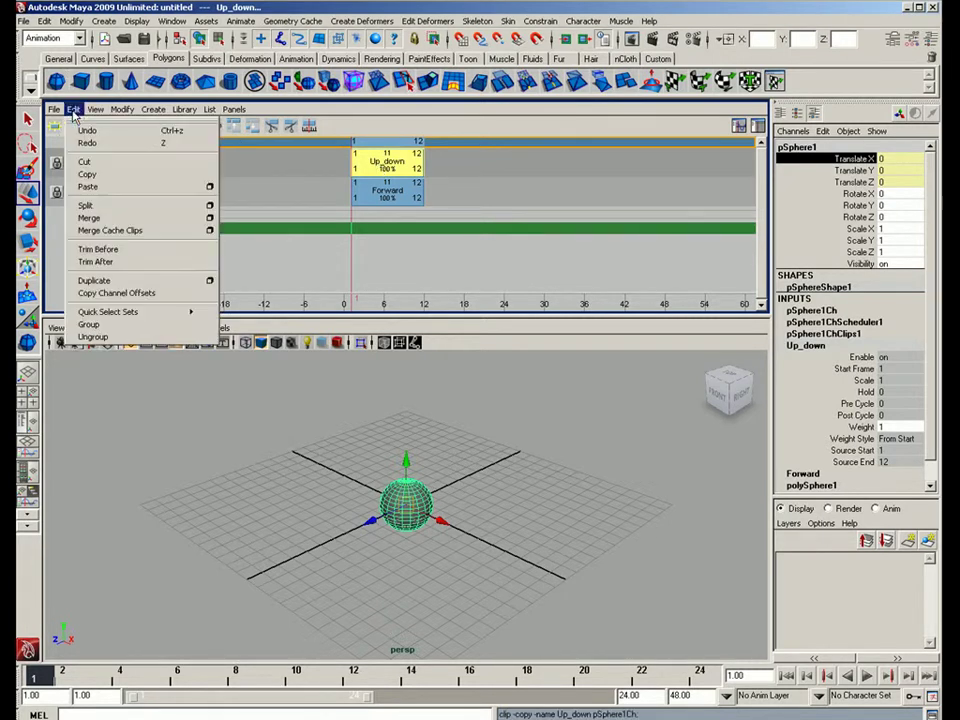
click(89, 189)
drag(352, 303, 438, 303)
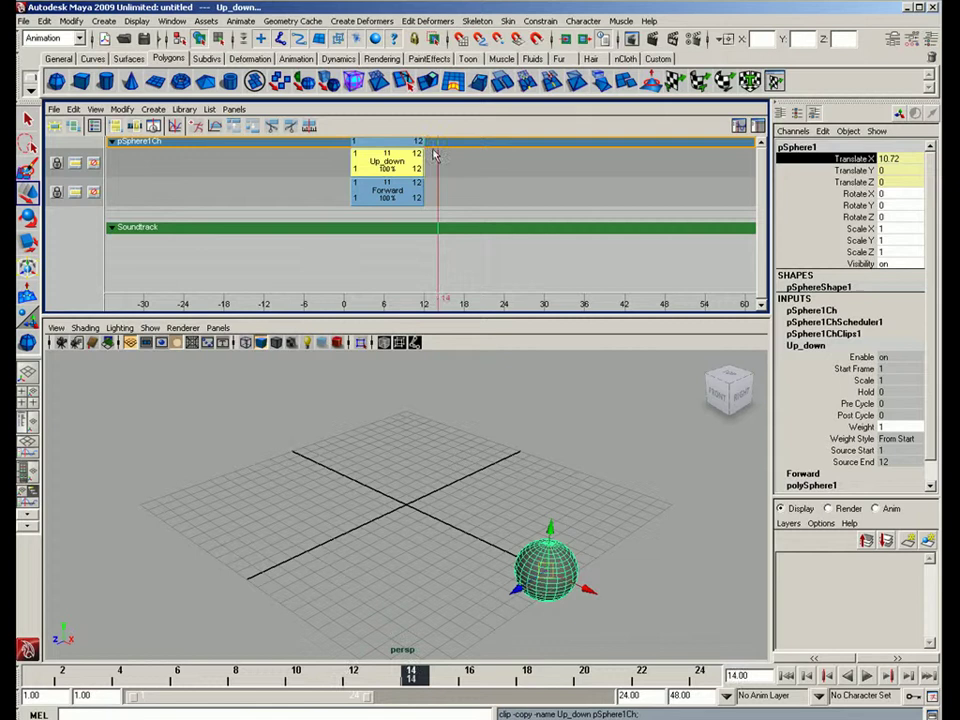
- Paste Up_down as Up_down1 at frame 14 with Start frame set to Current time
click(74, 109)
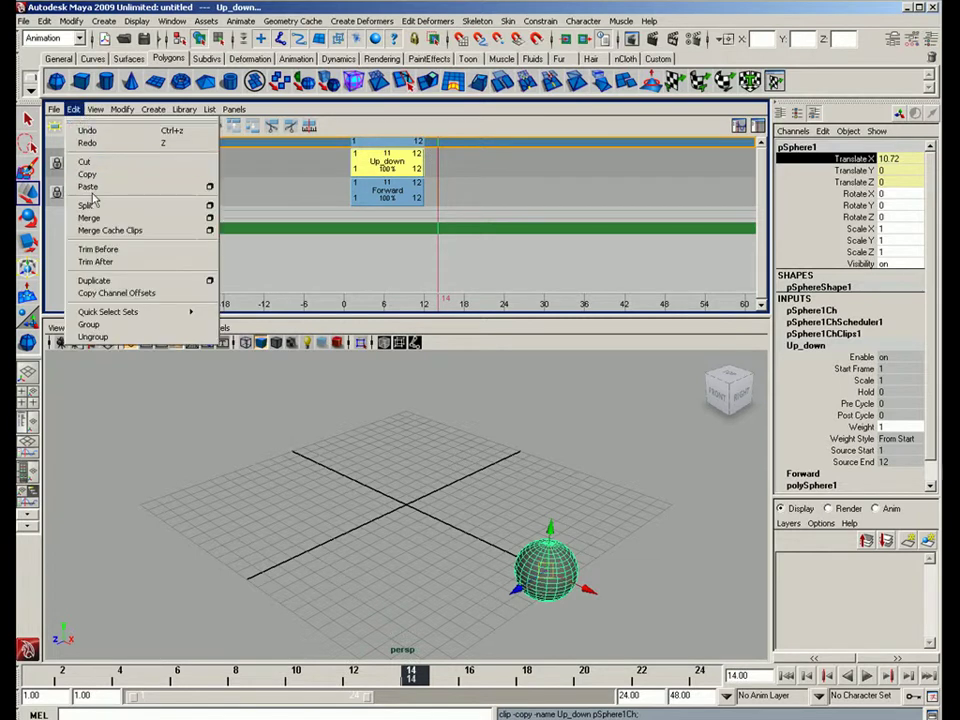
click(210, 186)
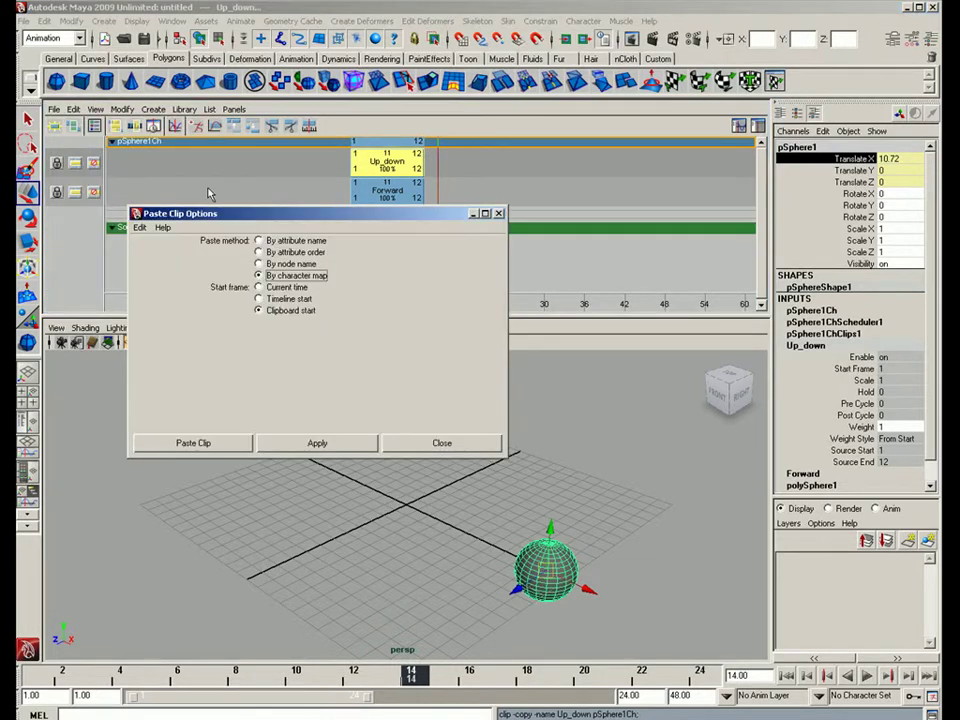
drag(364, 222, 293, 388)
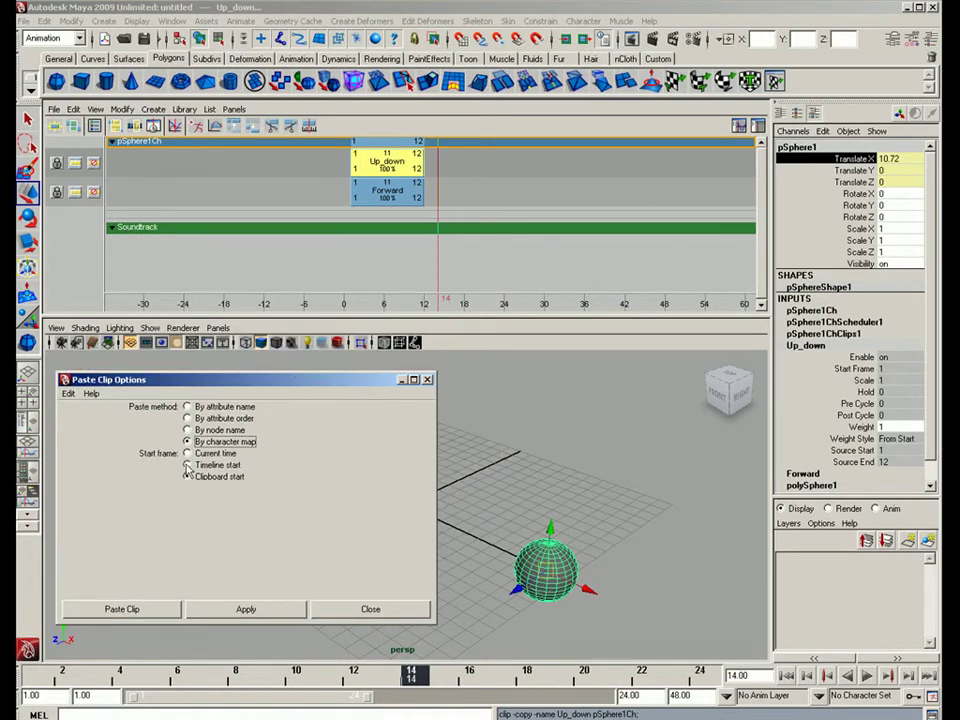
click(188, 453)
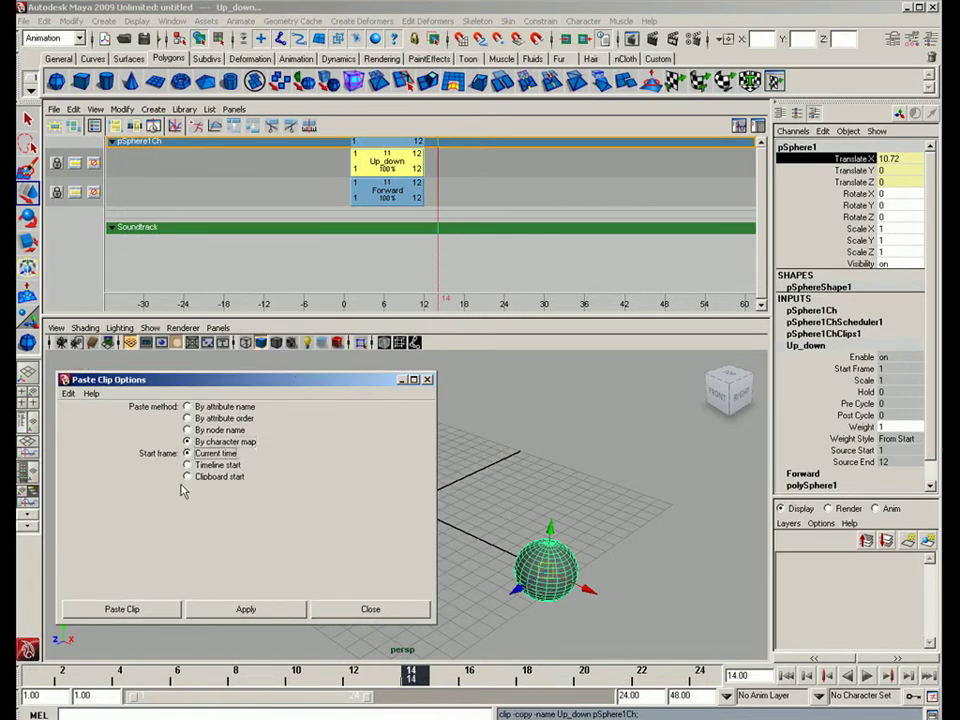
click(124, 609)
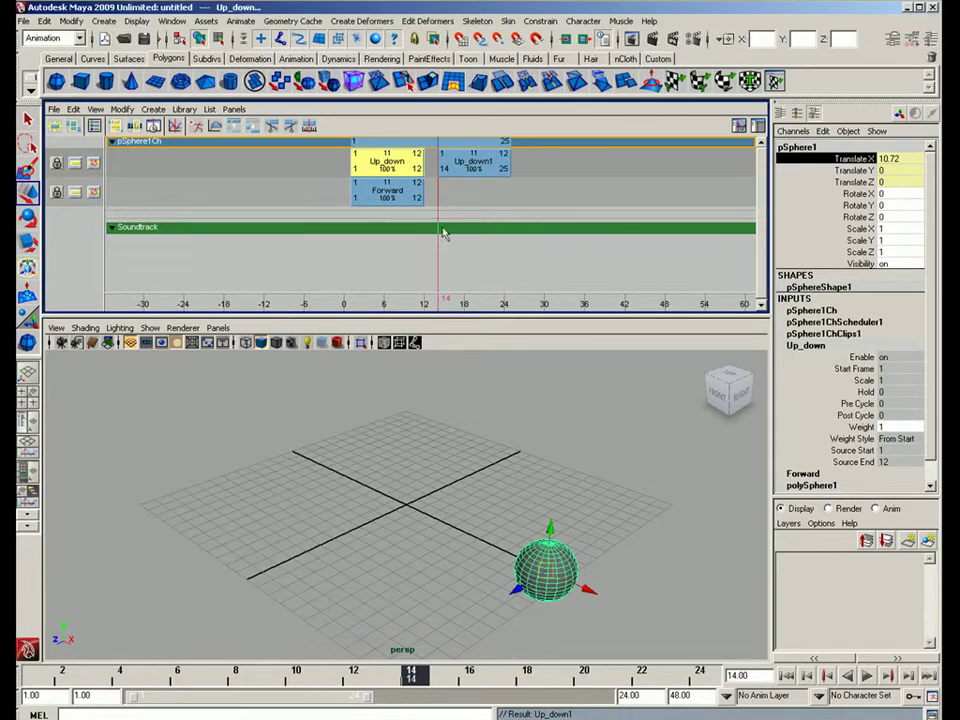
- Move Up_down1 to start at frame 12 (frames 12–23) and preview the bounce from frame 1
click(441, 295)
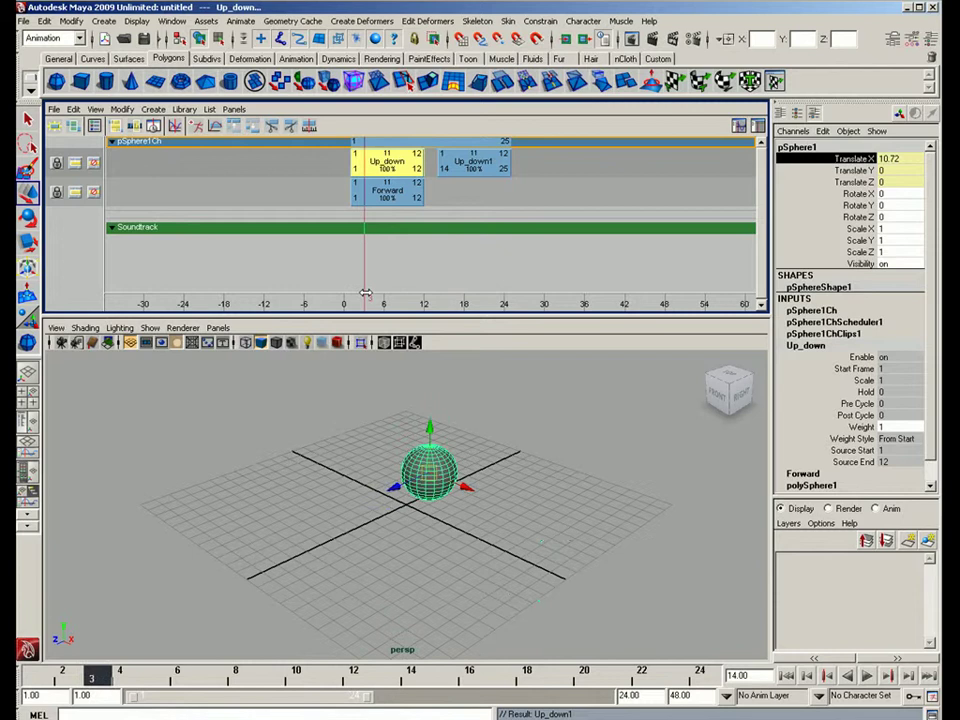
mouse_move(366, 293)
mouse_down()
mouse_move(354, 293)
mouse_move(518, 293)
mouse_move(414, 293)
mouse_move(504, 292)
mouse_up()
drag(475, 160, 463, 158)
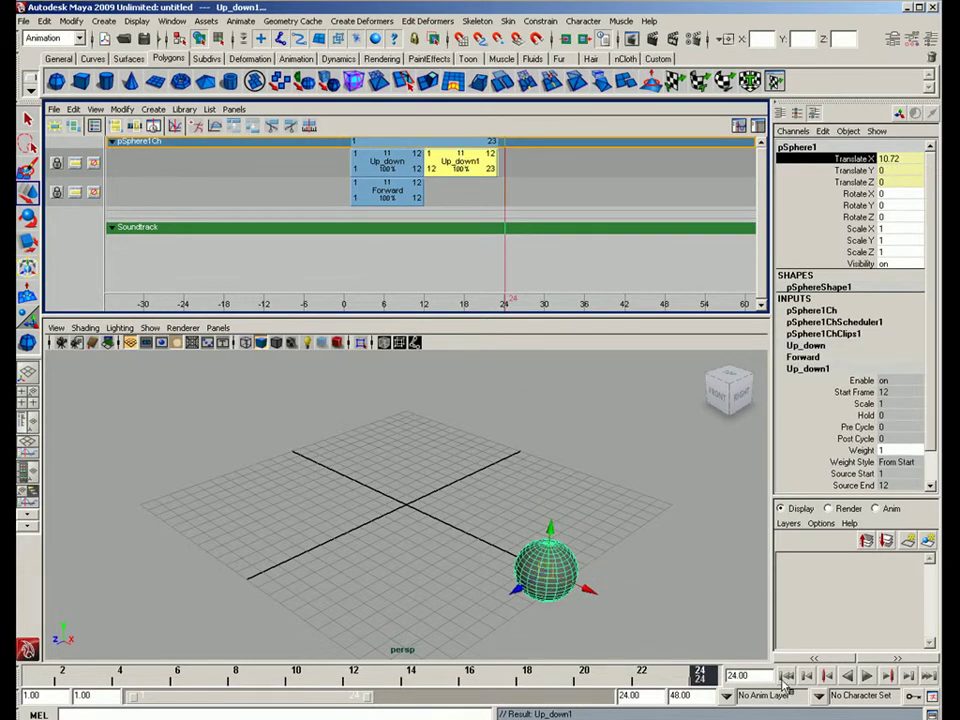
key(alt+shift+v)
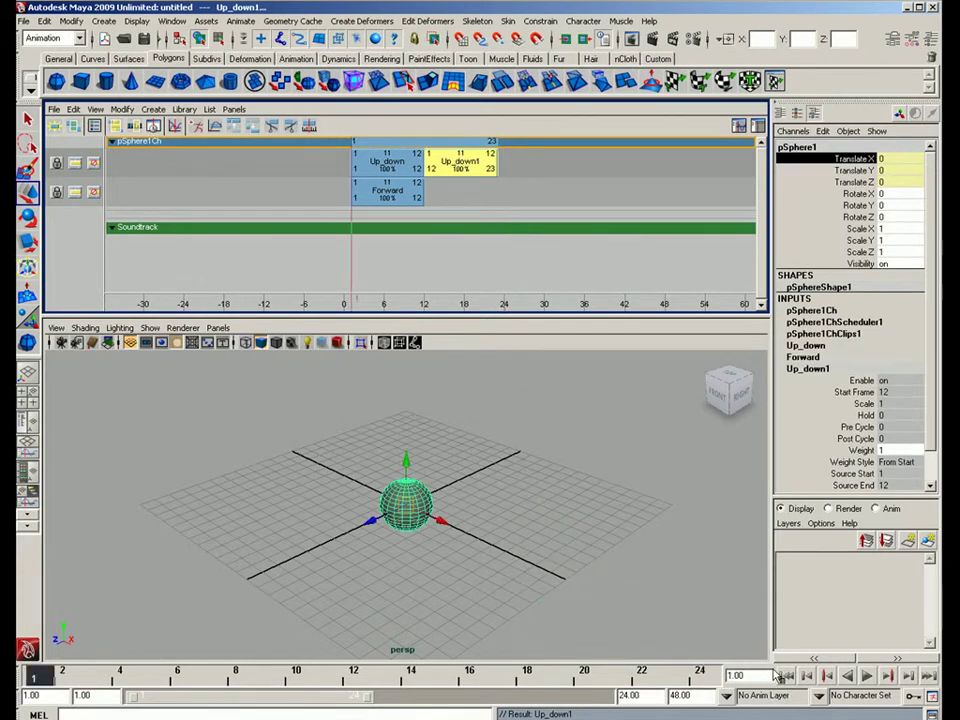
click(869, 677)
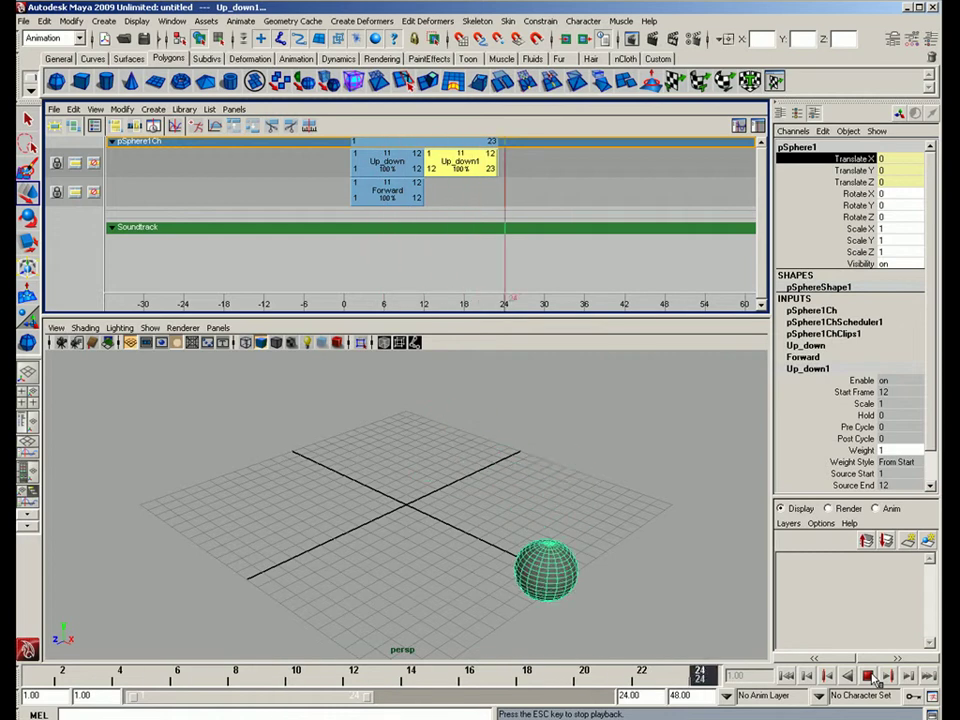
click(869, 677)
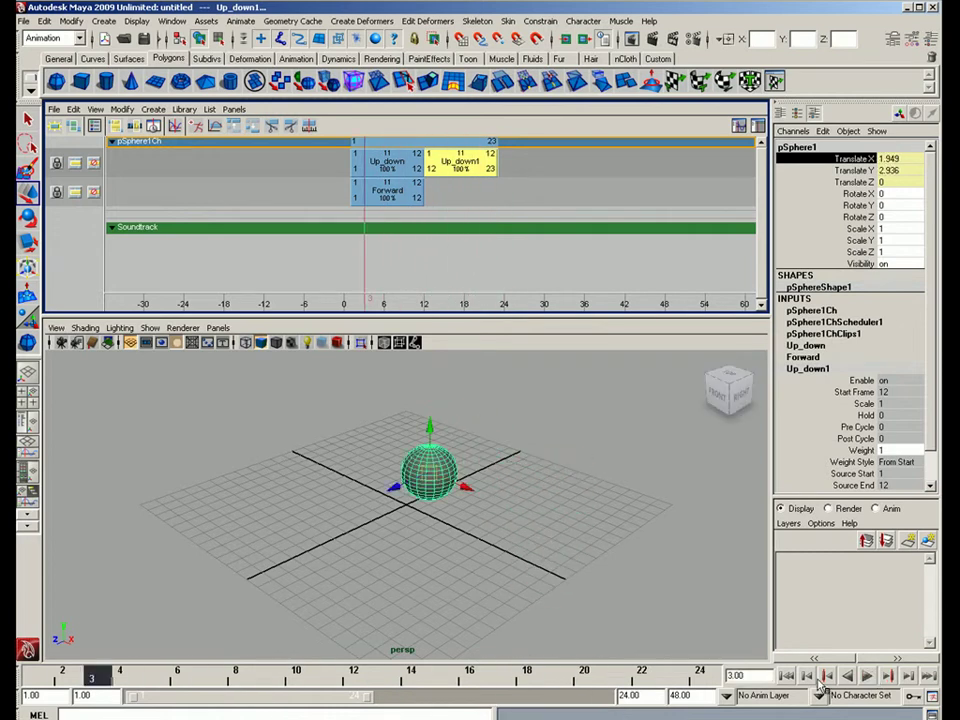
click(786, 677)
- Copy the Forward clip, paste it at frame 12 as Forward1 in the Forward track, and play
click(386, 193)
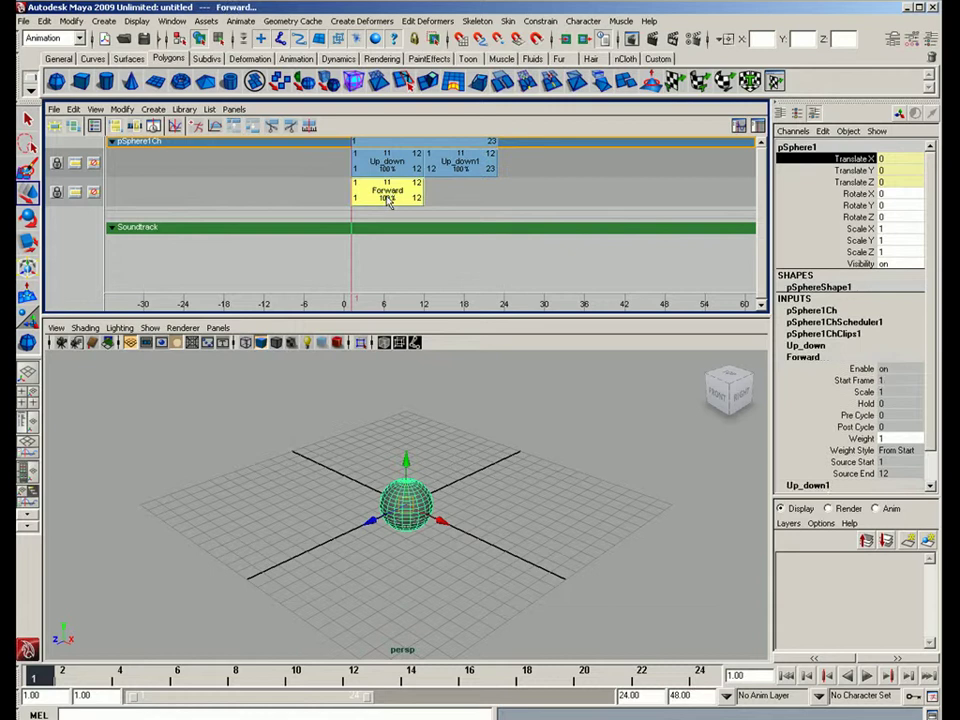
click(73, 109)
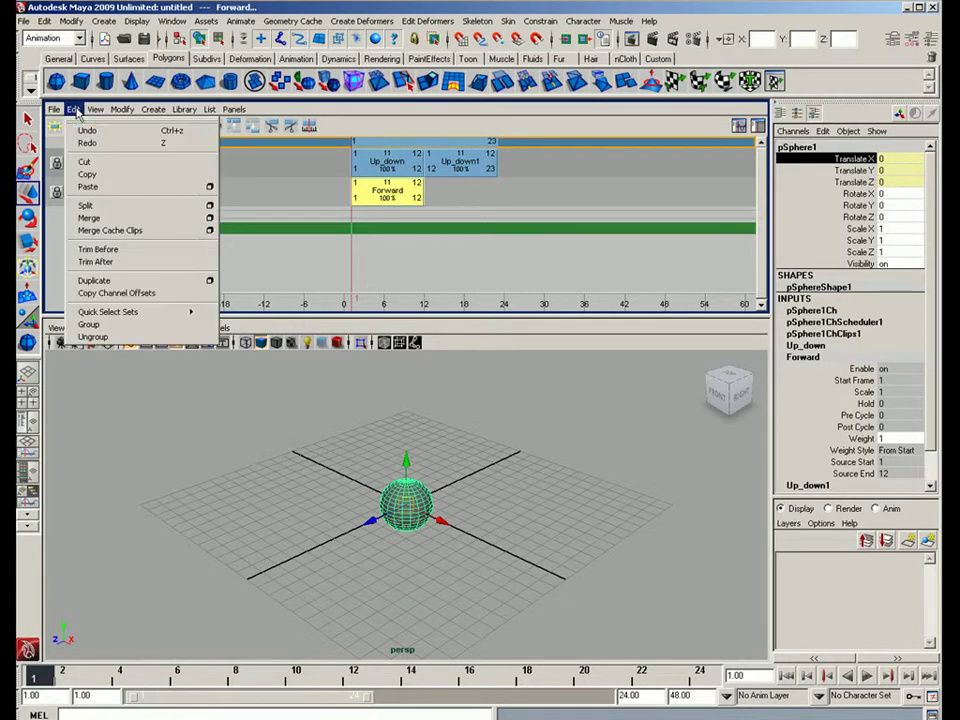
click(82, 175)
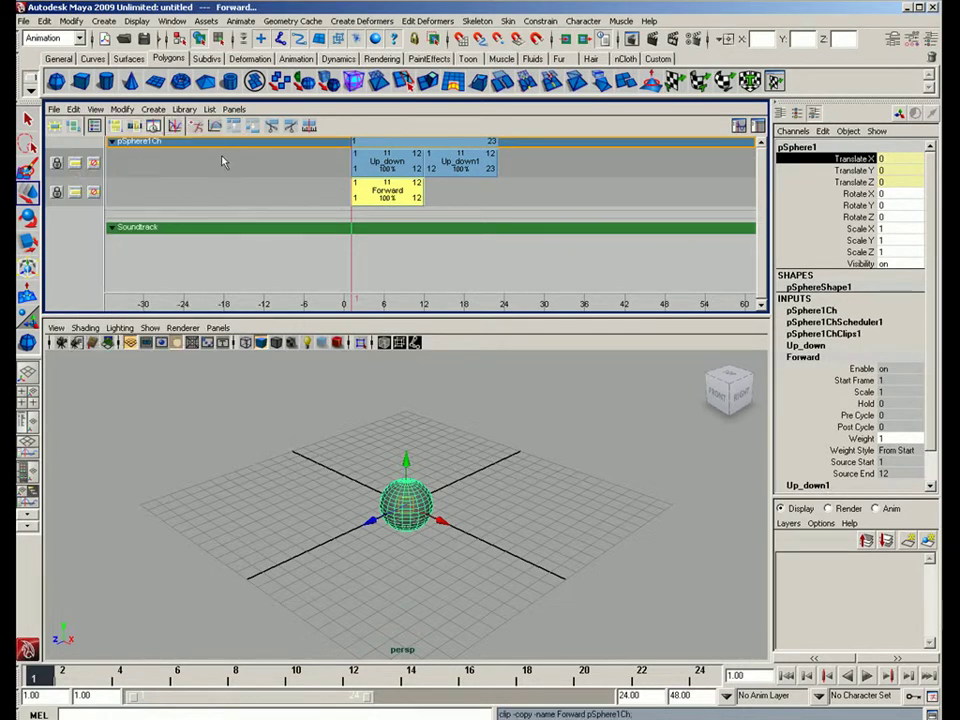
drag(354, 304, 427, 303)
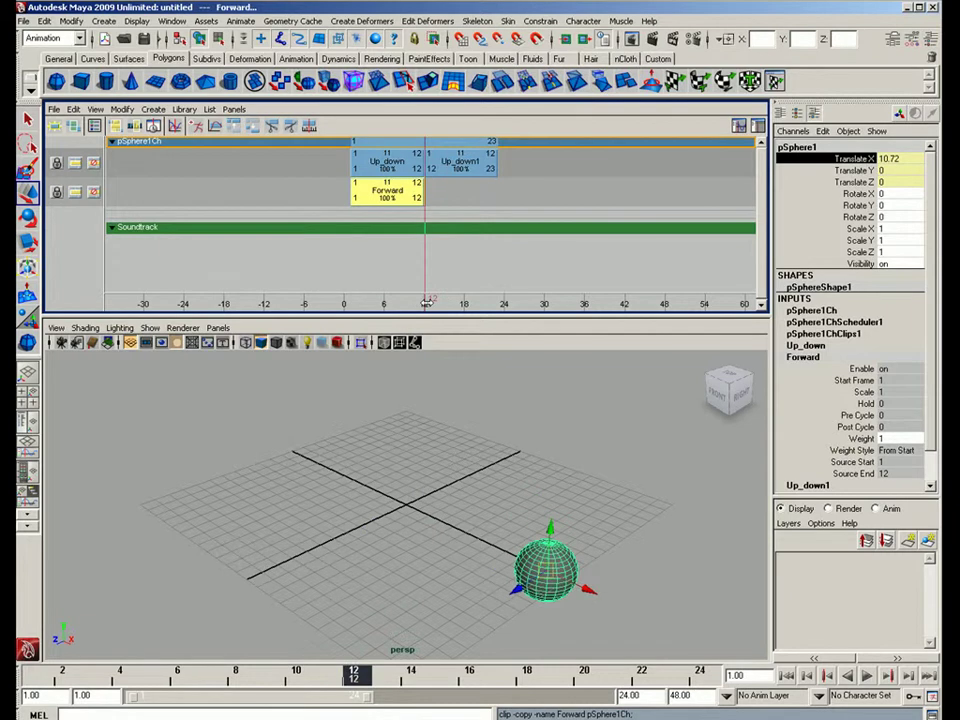
click(73, 109)
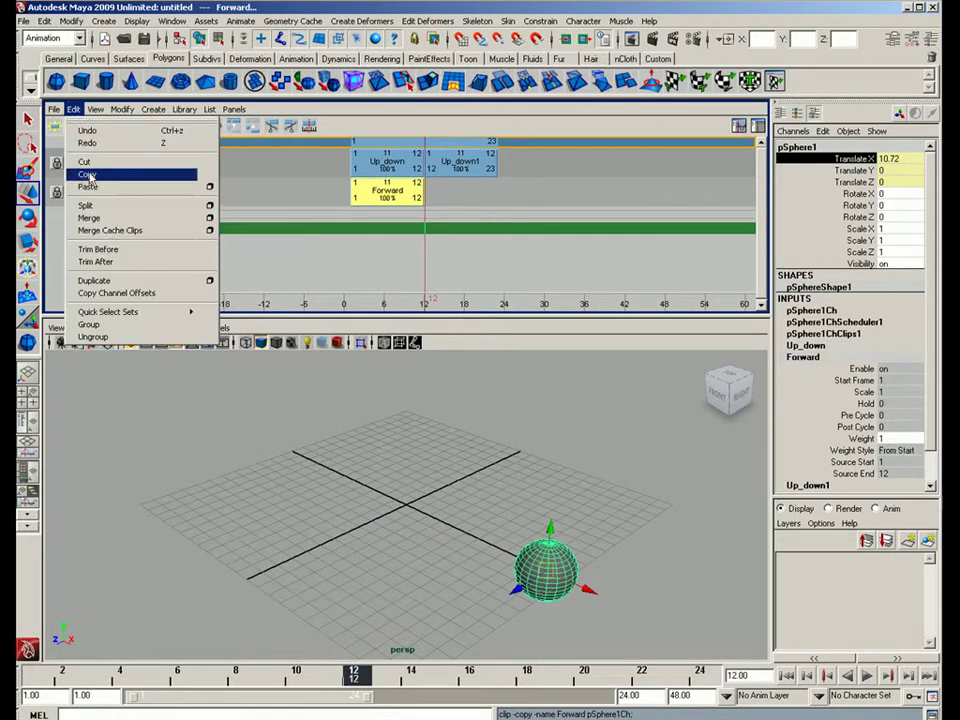
click(97, 187)
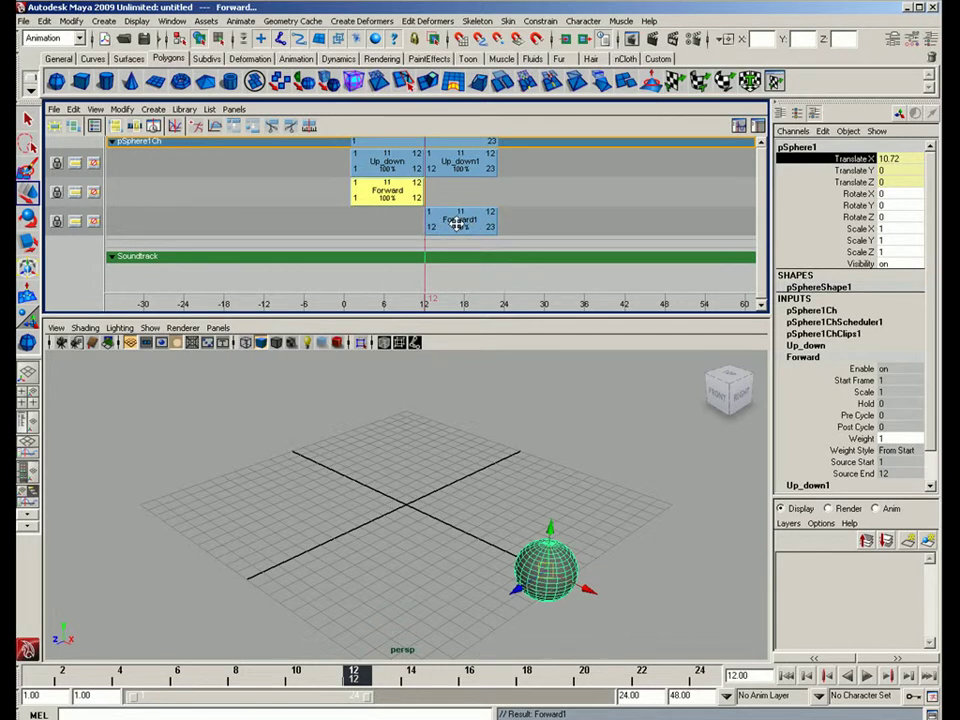
drag(456, 221, 456, 196)
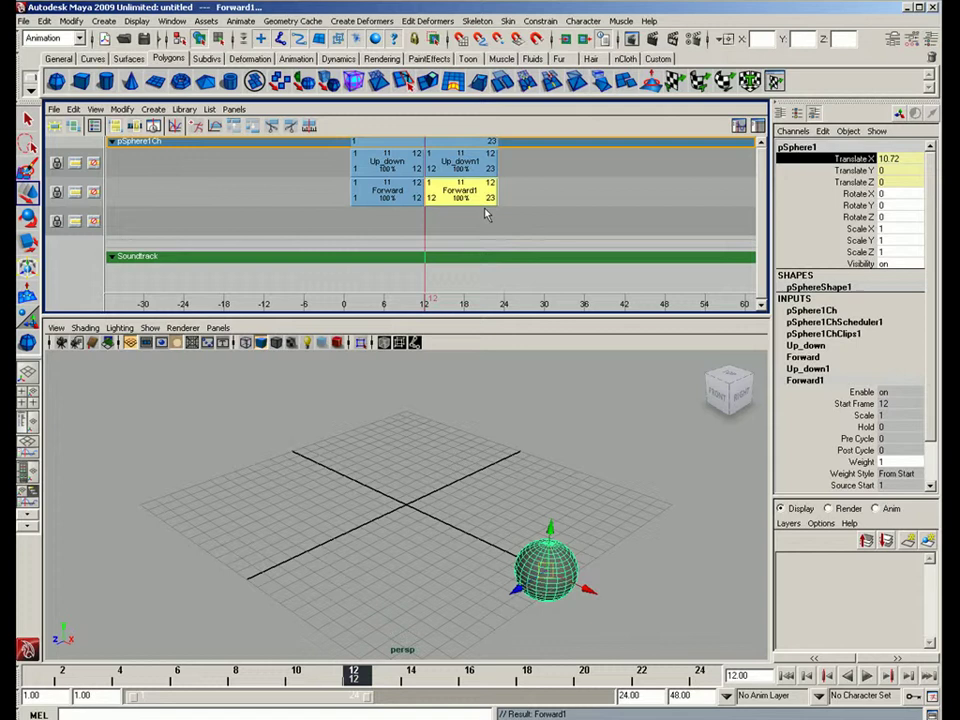
click(787, 677)
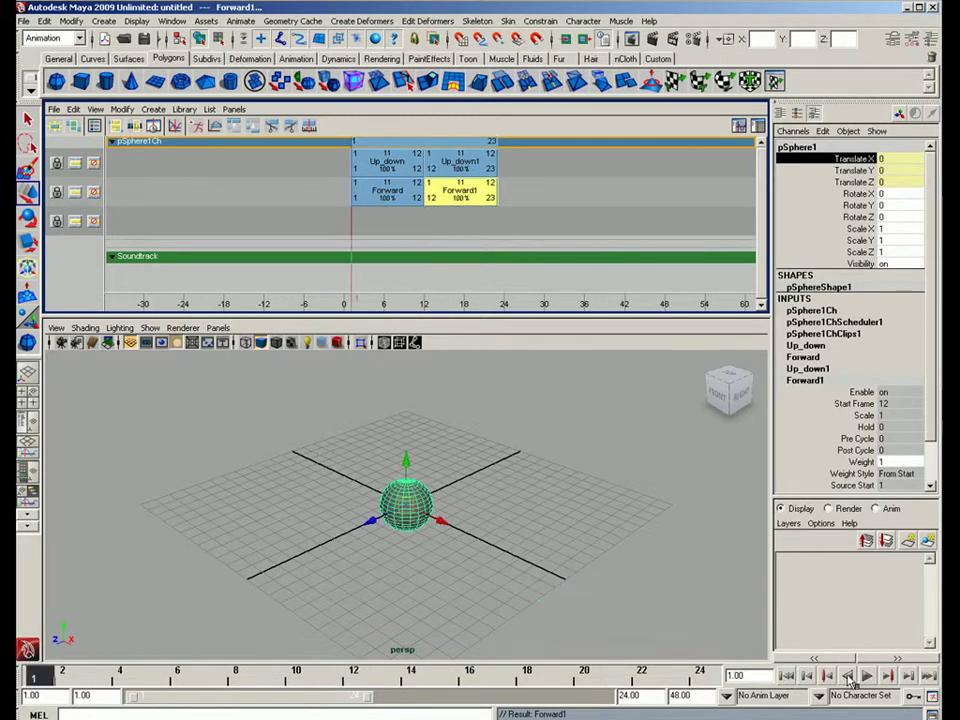
click(868, 676)
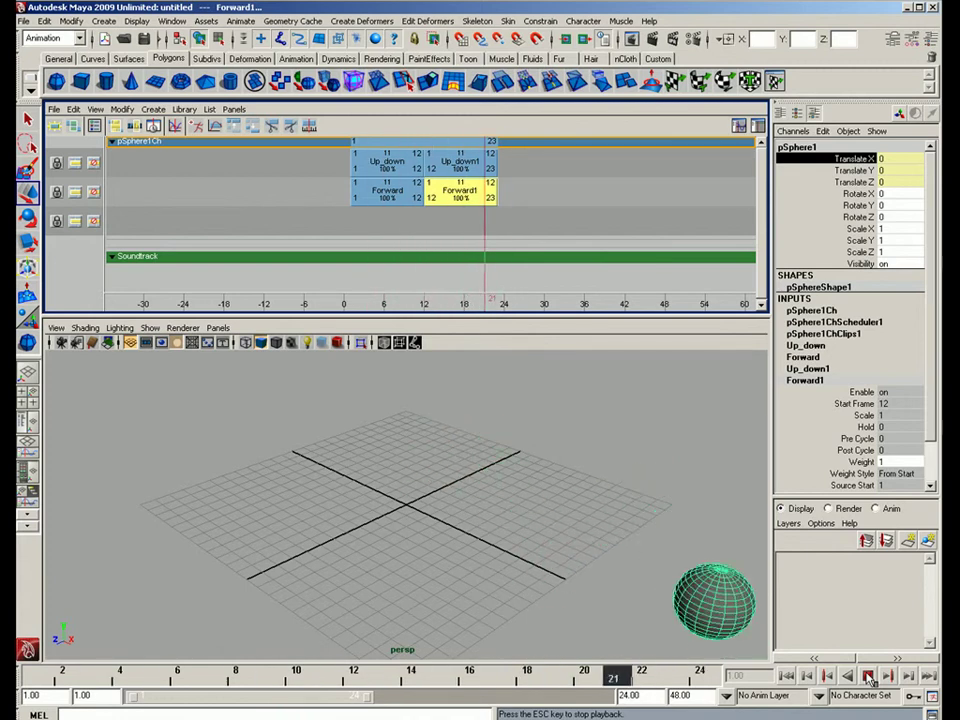
click(869, 676)
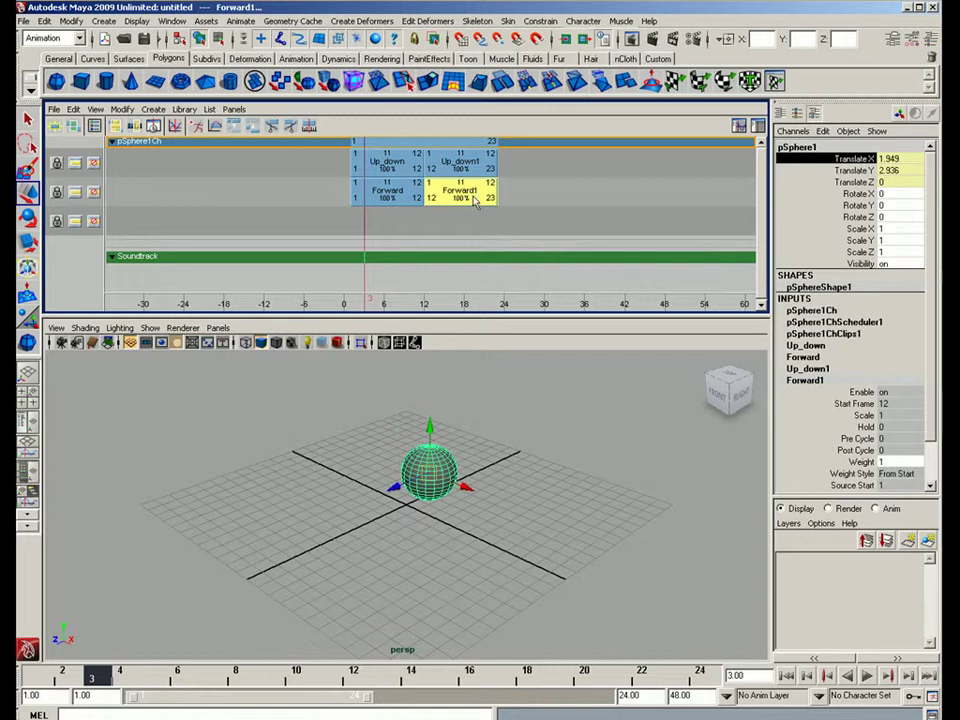
- Delete the Forward1 and Up_down1 clips from the Trax Editor
key(Delete)
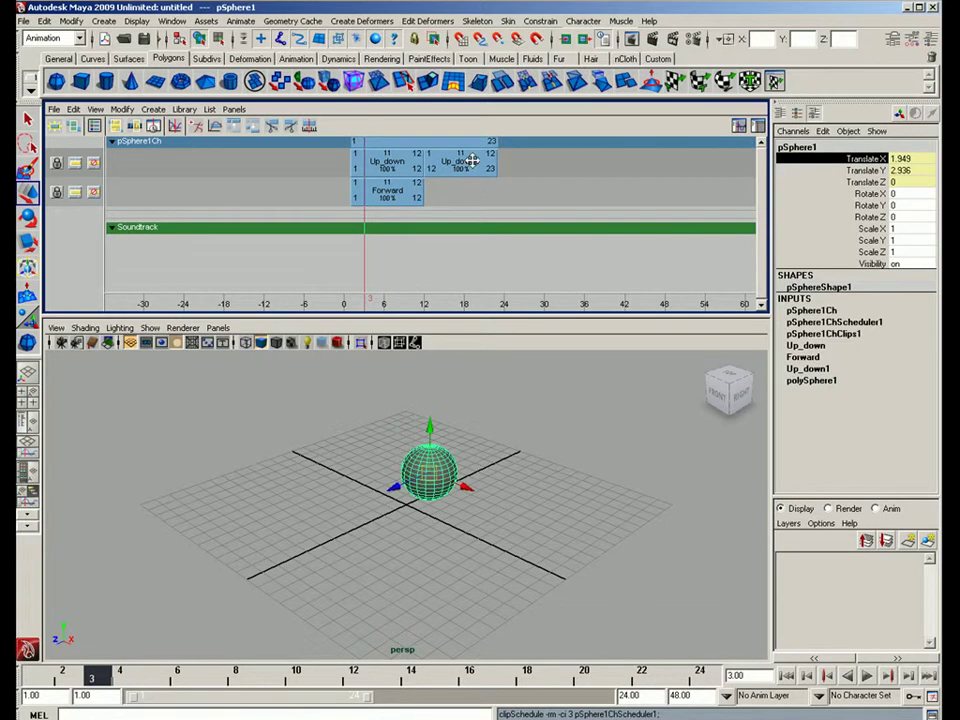
click(466, 162)
key(Delete)
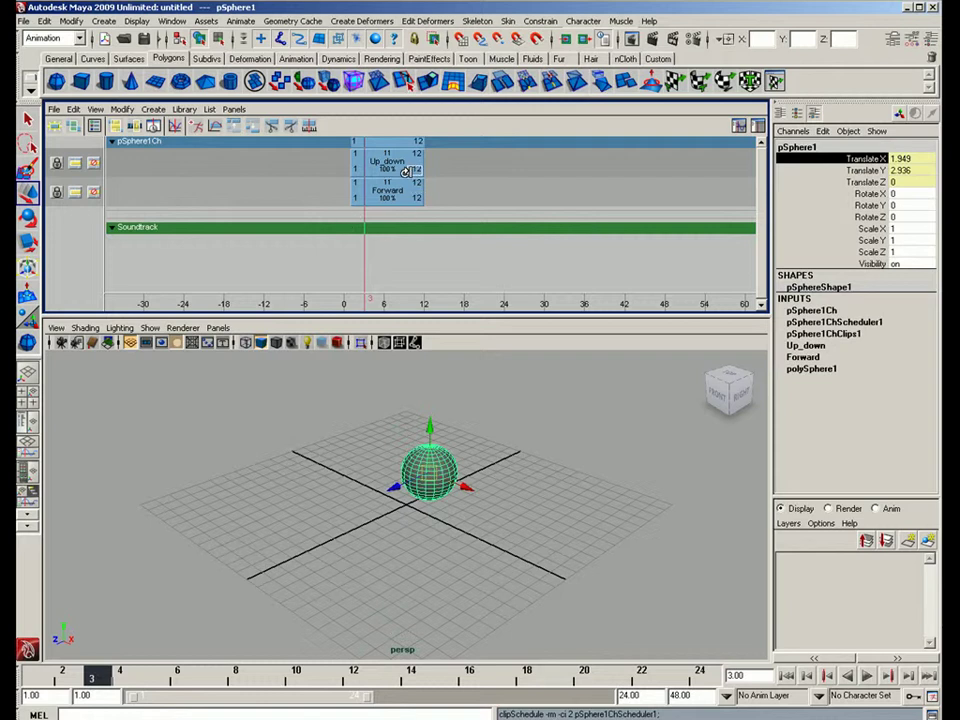
- Cycle the Up_down clip to Post Cycle 2, ending at frame 34, and preview playback
drag(406, 171, 716, 175)
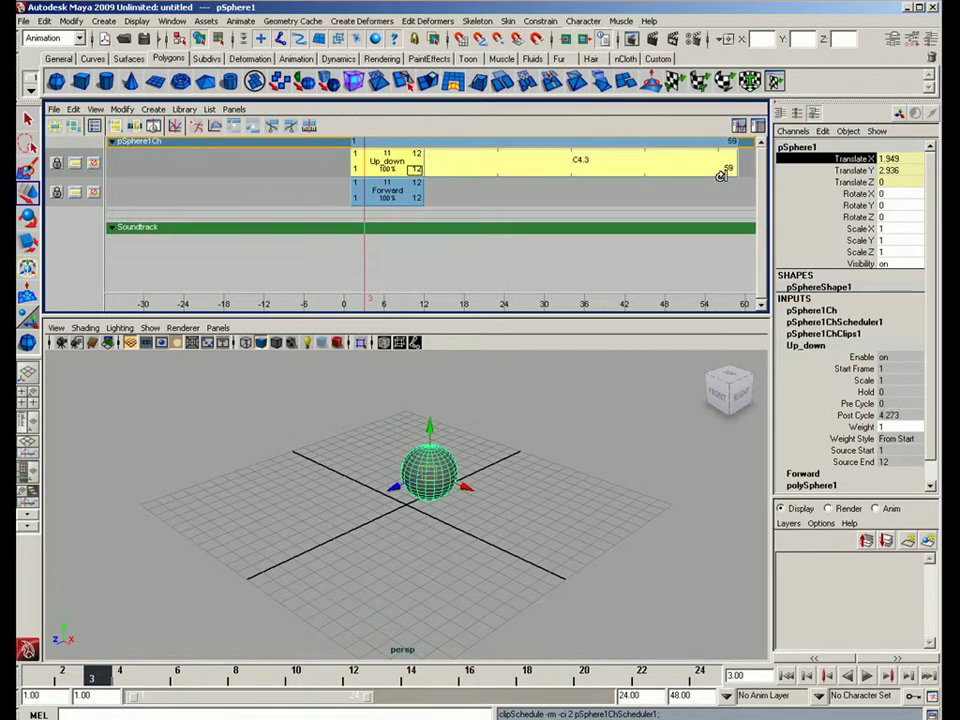
drag(720, 175, 554, 175)
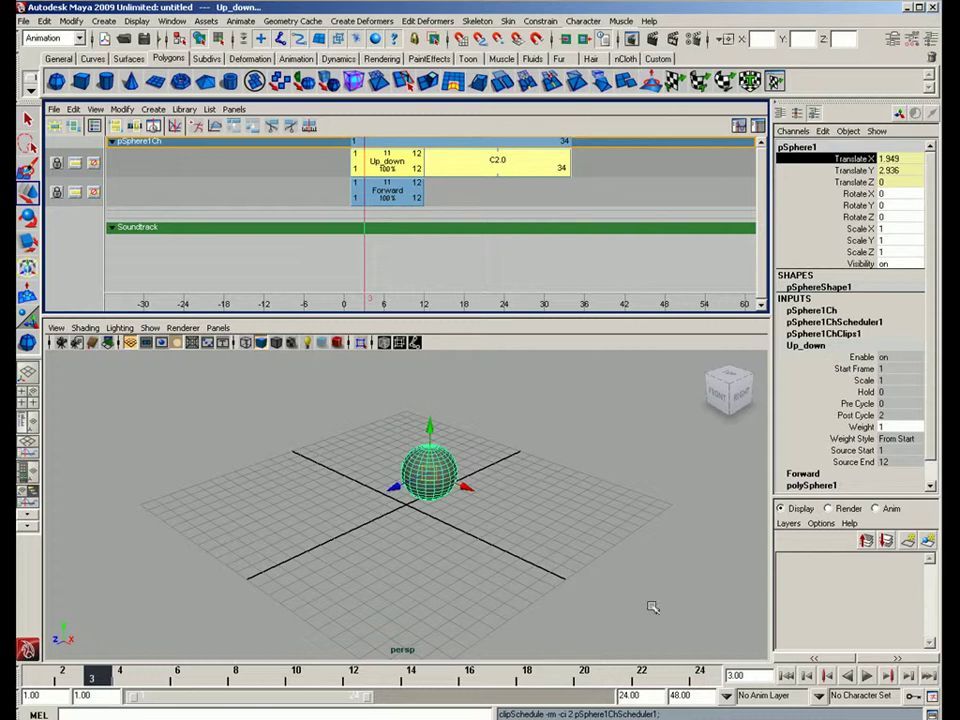
click(867, 676)
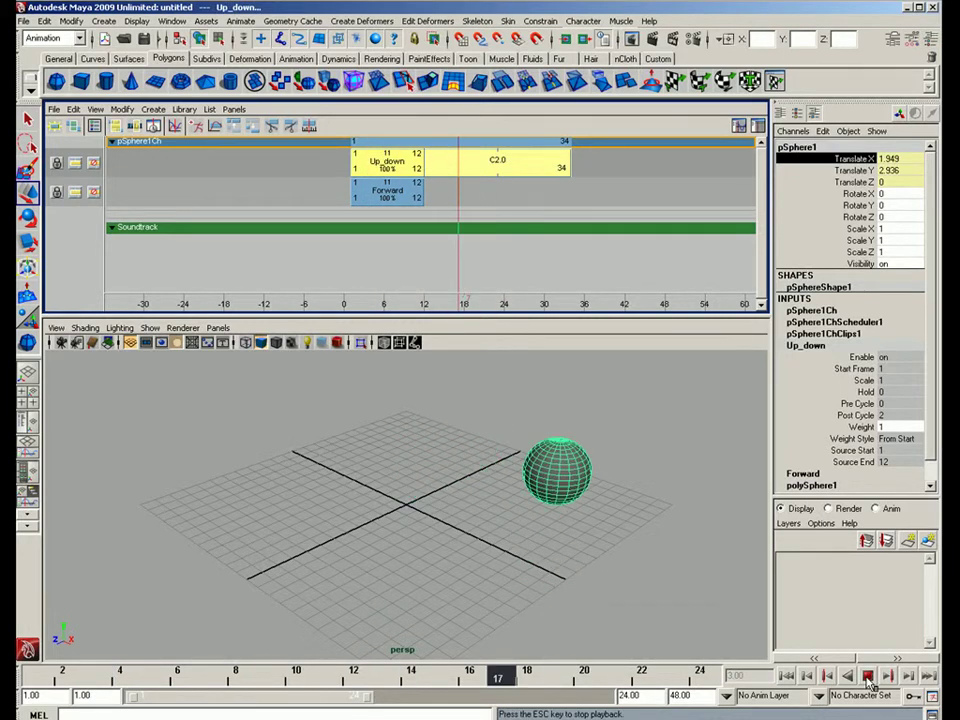
click(867, 676)
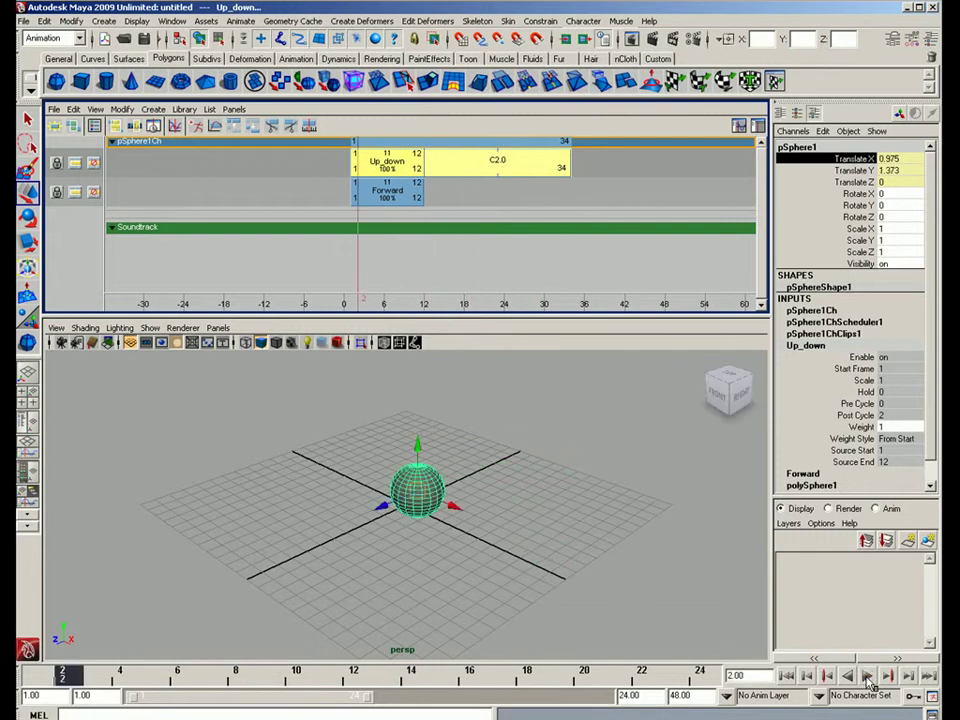
- Return to the first frame and delete the Forward clip along with its track
click(787, 676)
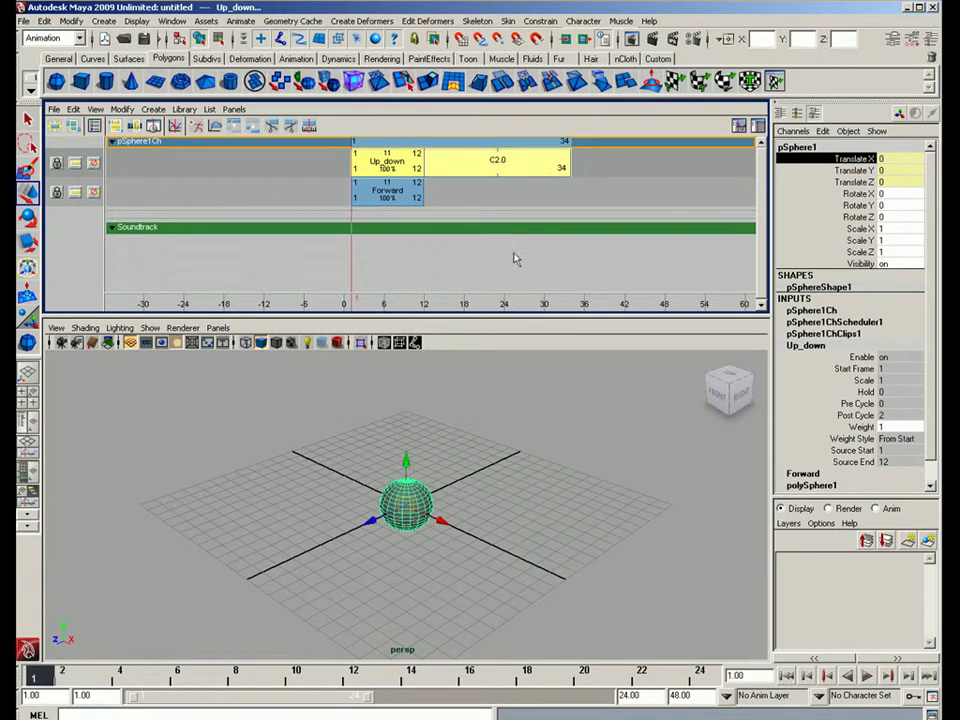
click(382, 198)
key(Delete)
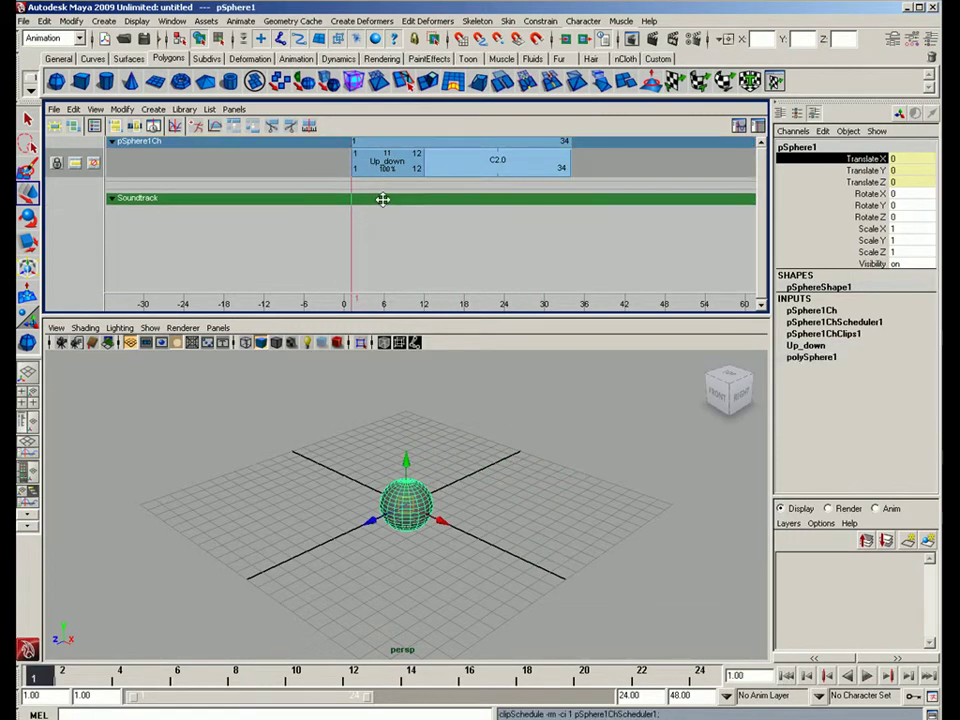
- Copy the Up_down clip and paste it as Up_down1 on a new track beneath it
click(390, 164)
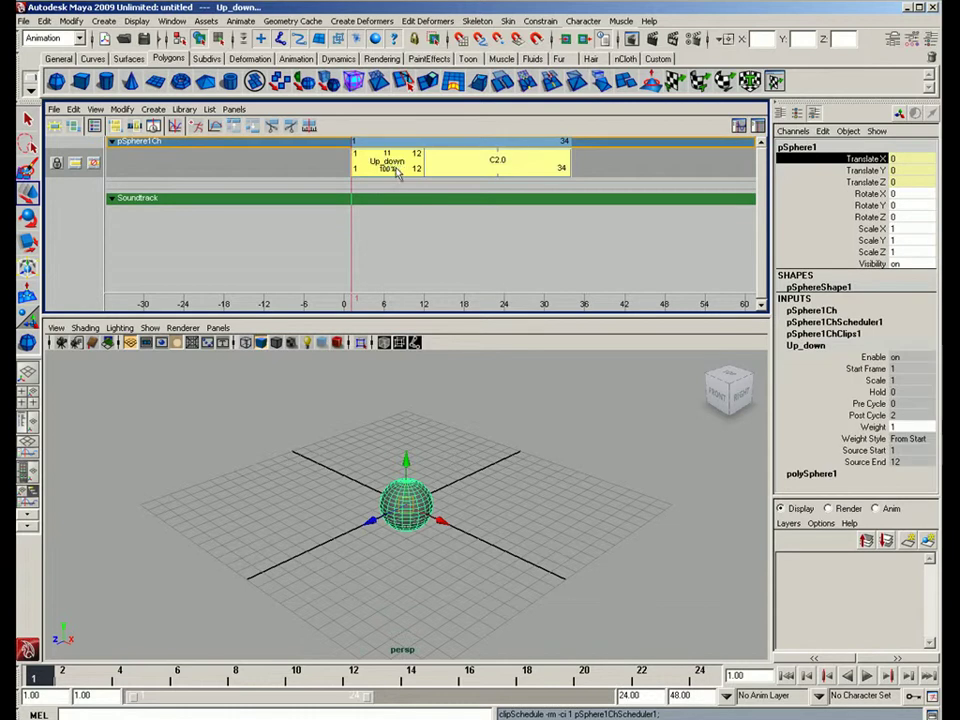
click(74, 109)
click(95, 172)
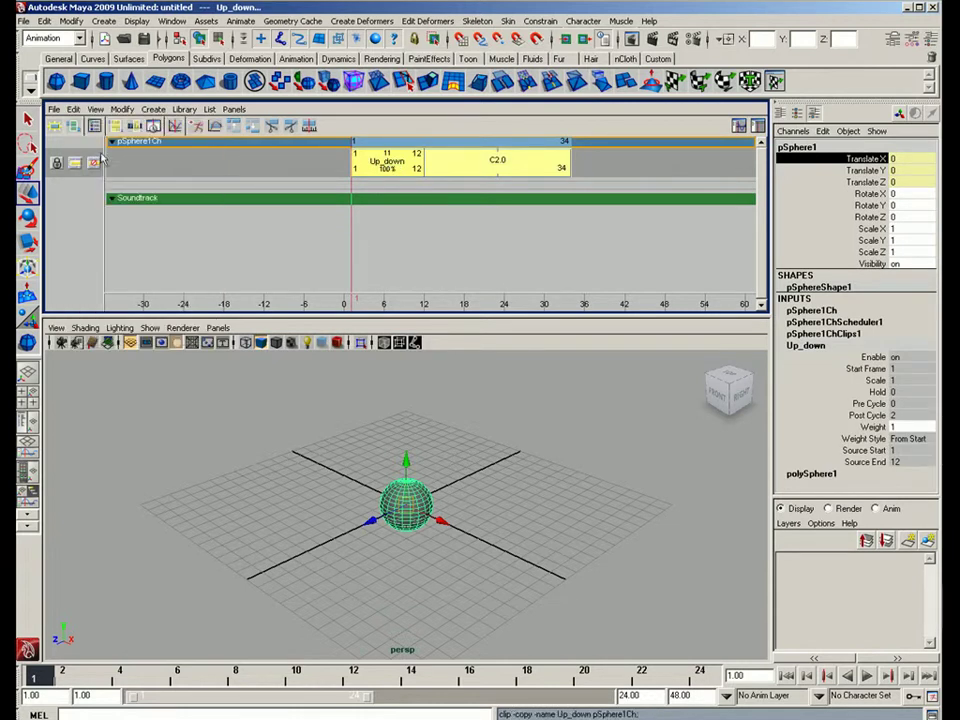
click(73, 109)
click(80, 187)
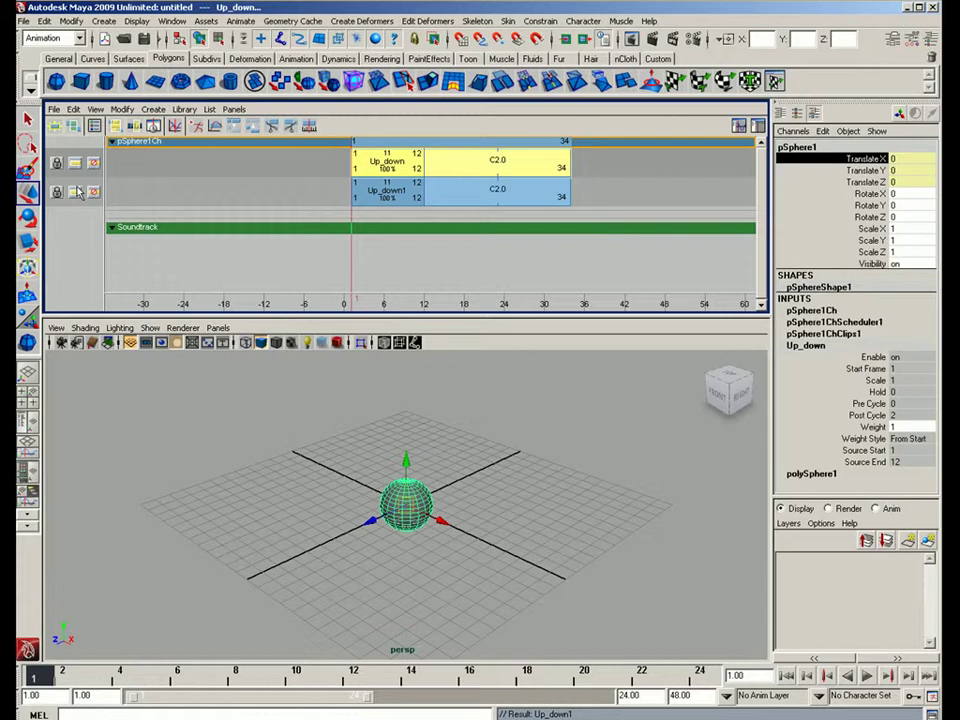
click(867, 677)
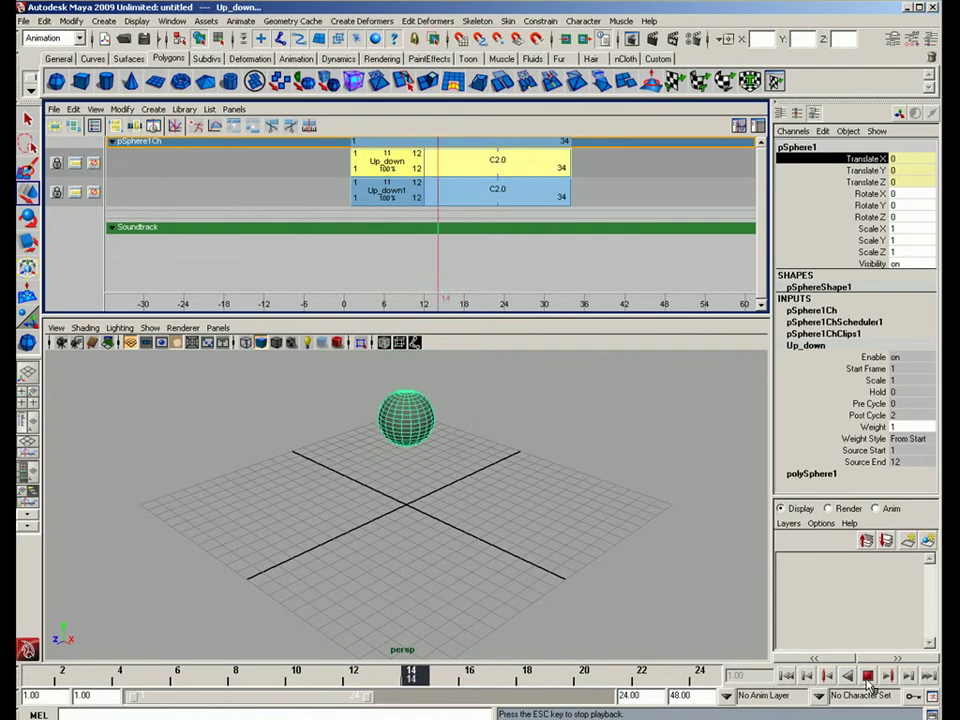
click(867, 677)
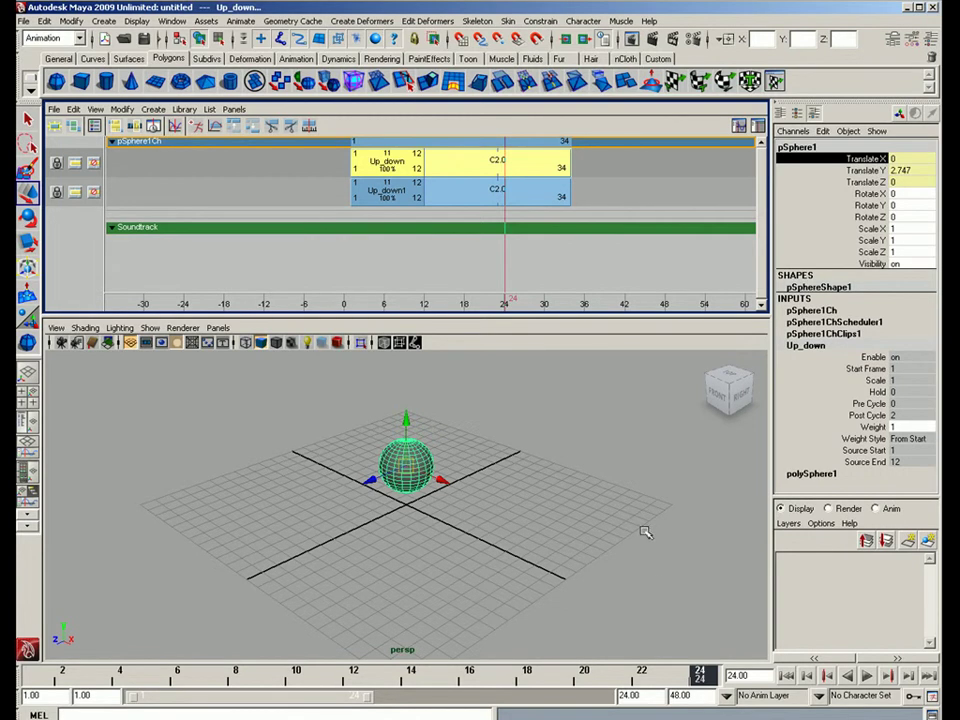
alt+middle_drag(555, 540, 553, 635)
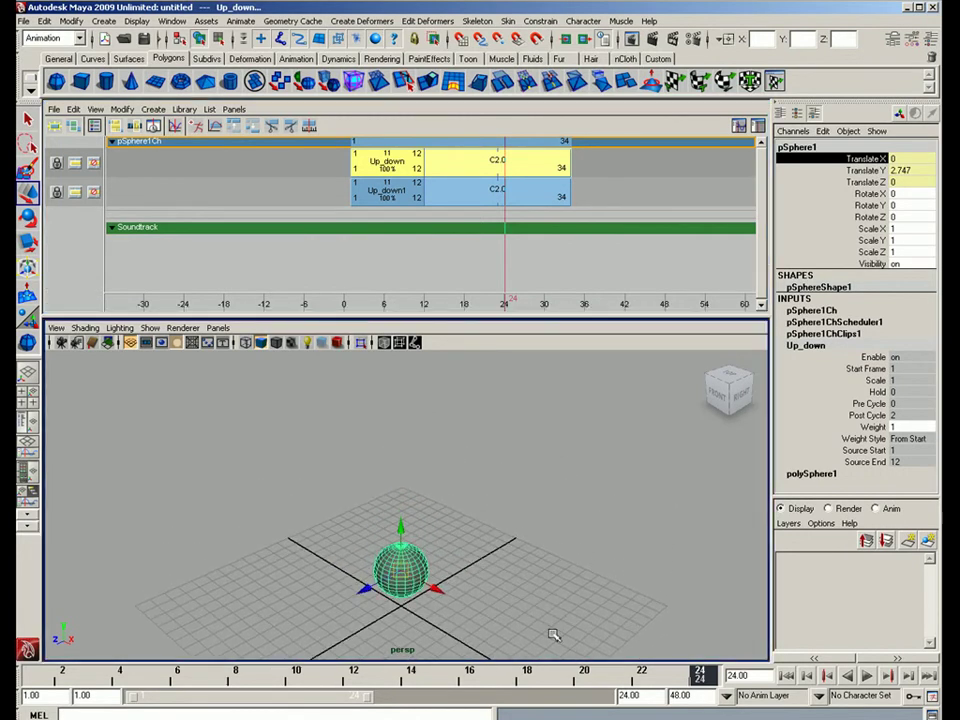